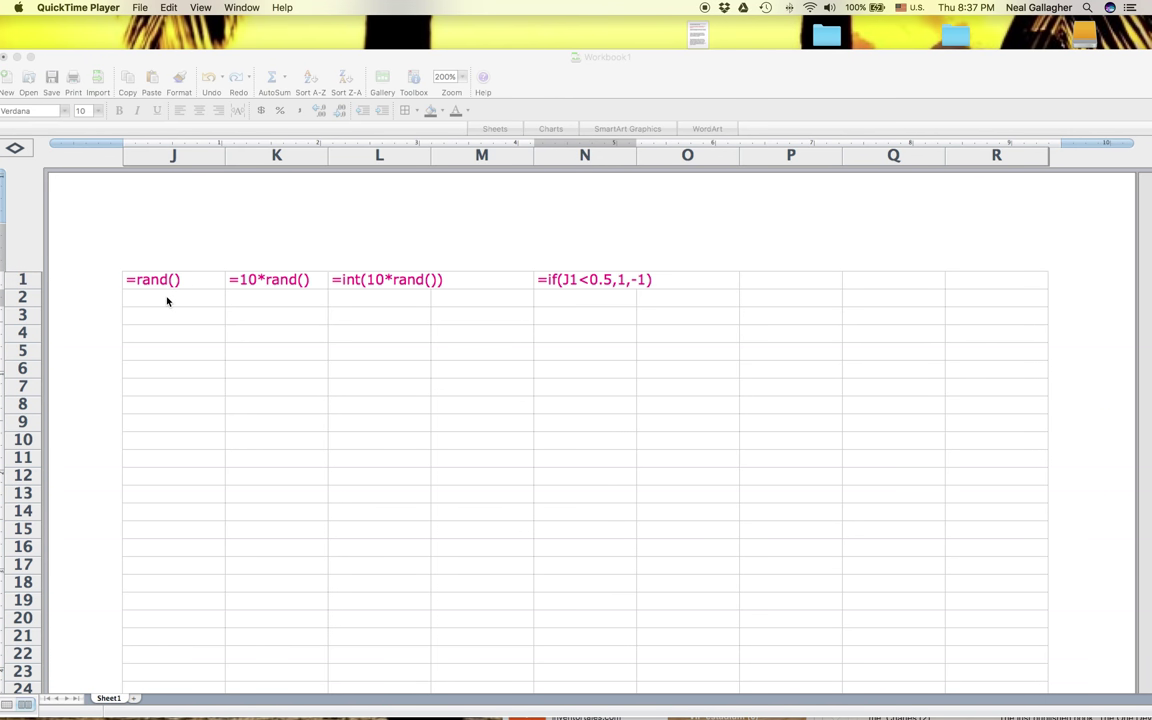
# - Activate the Excel workbook and select J2 under the =rand() heading for a new formula
pyautogui.click(167, 301)
pyautogui.click(171, 299)
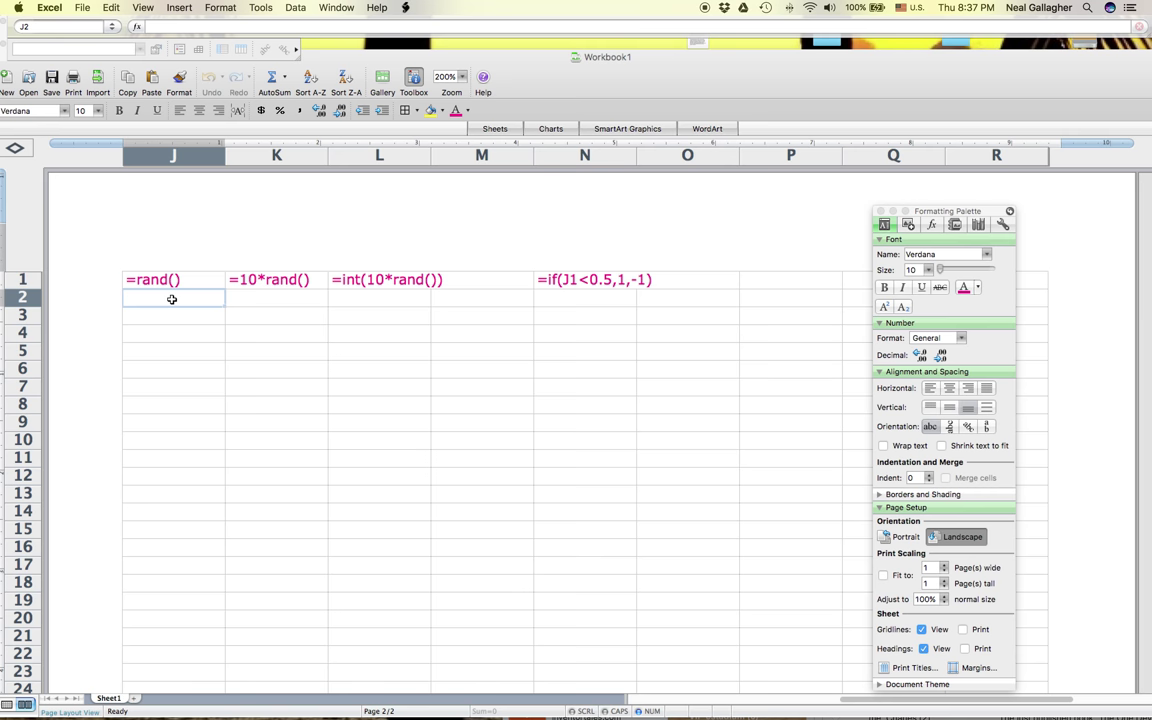
pyautogui.hscroll(2, 171, 299)
pyautogui.hscroll(-10, 160, 298)
pyautogui.hscroll(8, 155, 299)
pyautogui.click(234, 27)
# - Enter =RAND() in J2 and fill it down through J21
pyautogui.write('=ra')
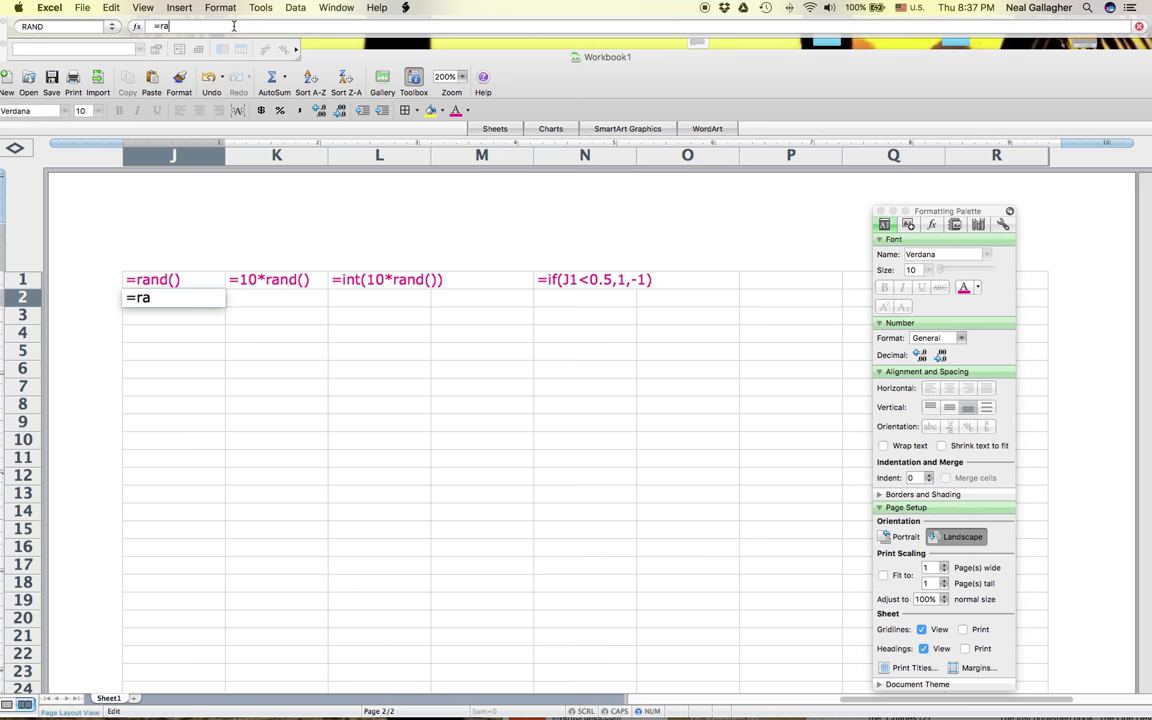
pyautogui.write('nd()')
pyautogui.press('Return')
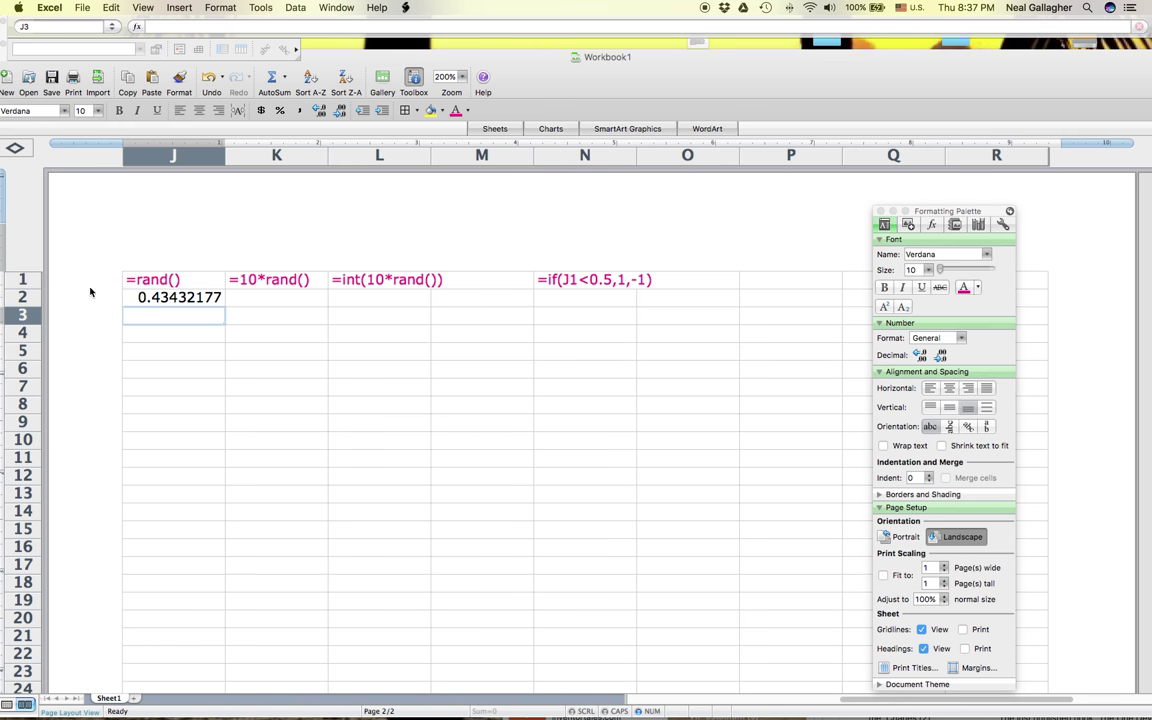
pyautogui.click(205, 300)
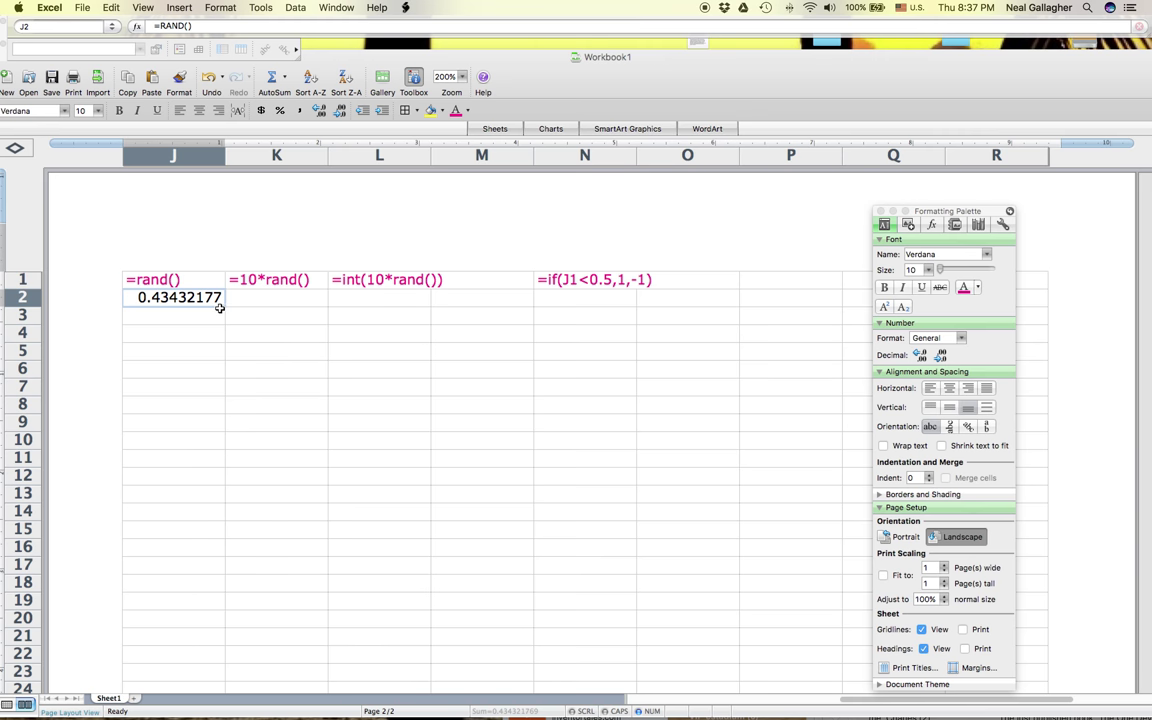
pyautogui.moveTo(226, 310); pyautogui.dragTo(213, 638)
pyautogui.hscroll(-10, 215, 635)
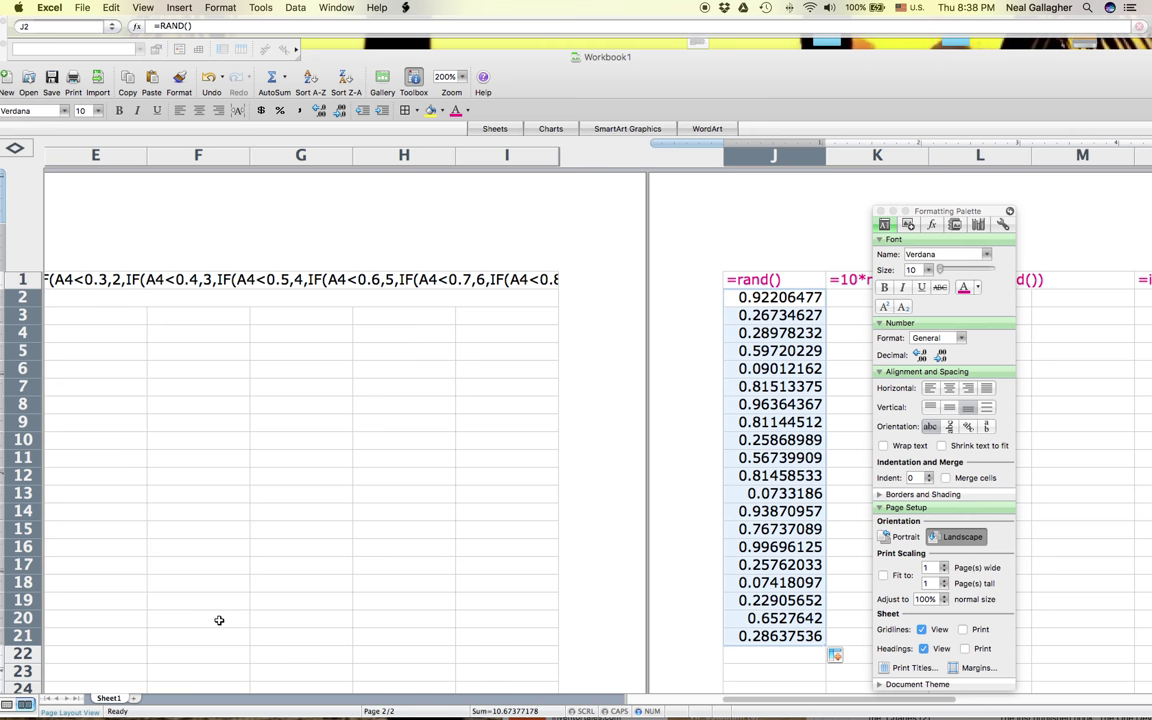
pyautogui.hscroll(-2, 417, 535)
pyautogui.hscroll(5, 752, 280)
pyautogui.hscroll(3, 752, 280)
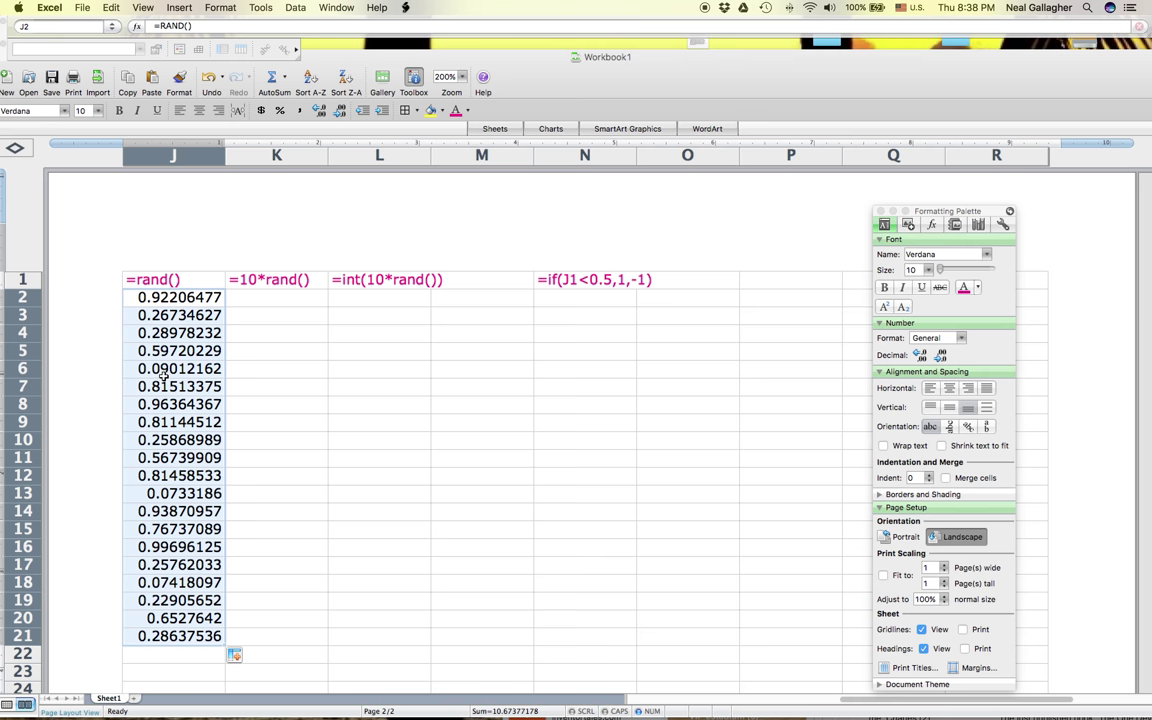
# - Enter =J2*10 in K2 and fill it down through K21
pyautogui.click(243, 299)
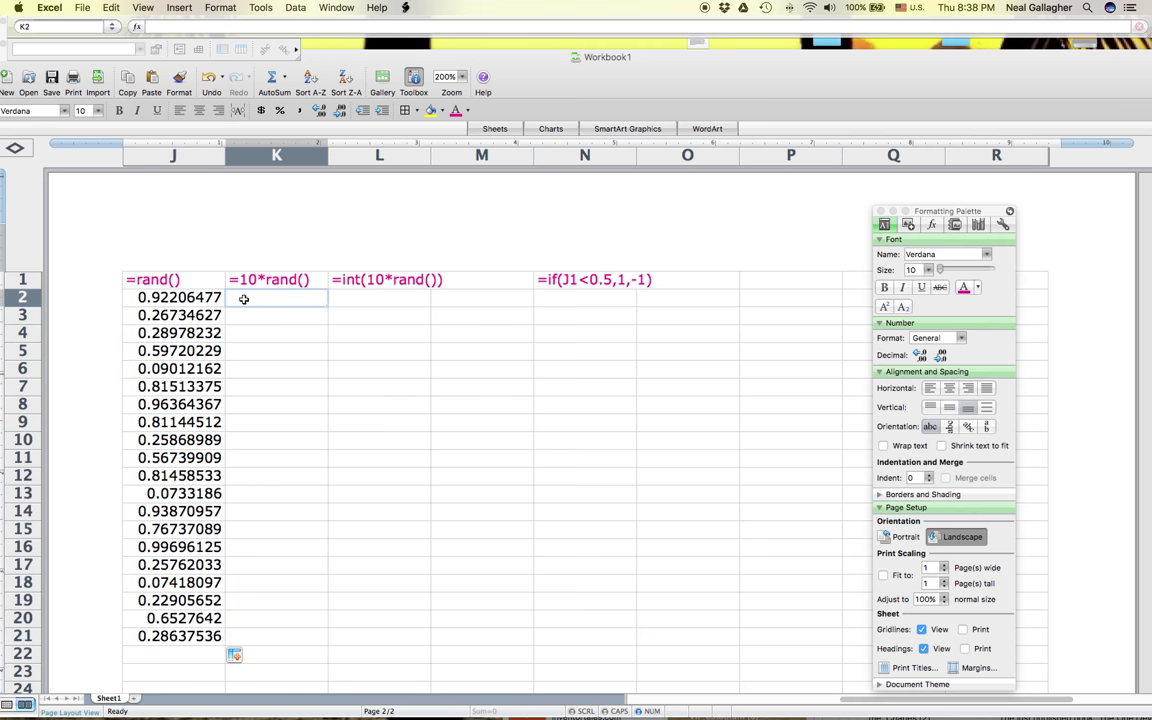
pyautogui.write('=')
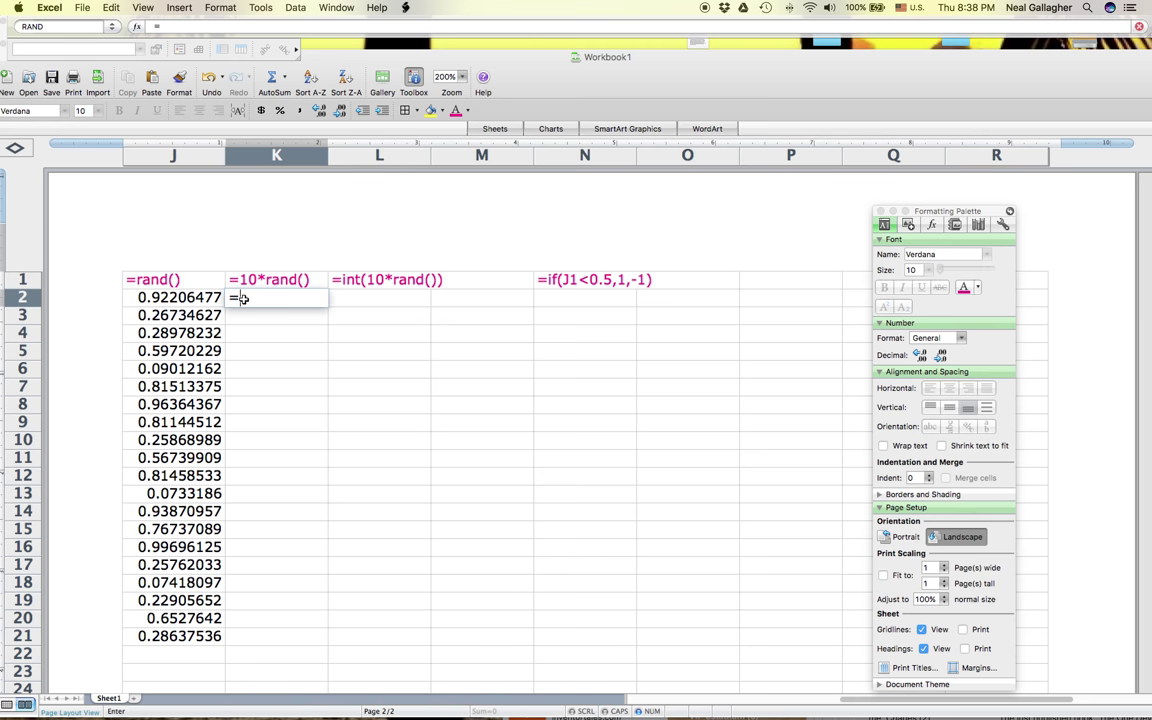
pyautogui.click(184, 299)
pyautogui.click(184, 299)
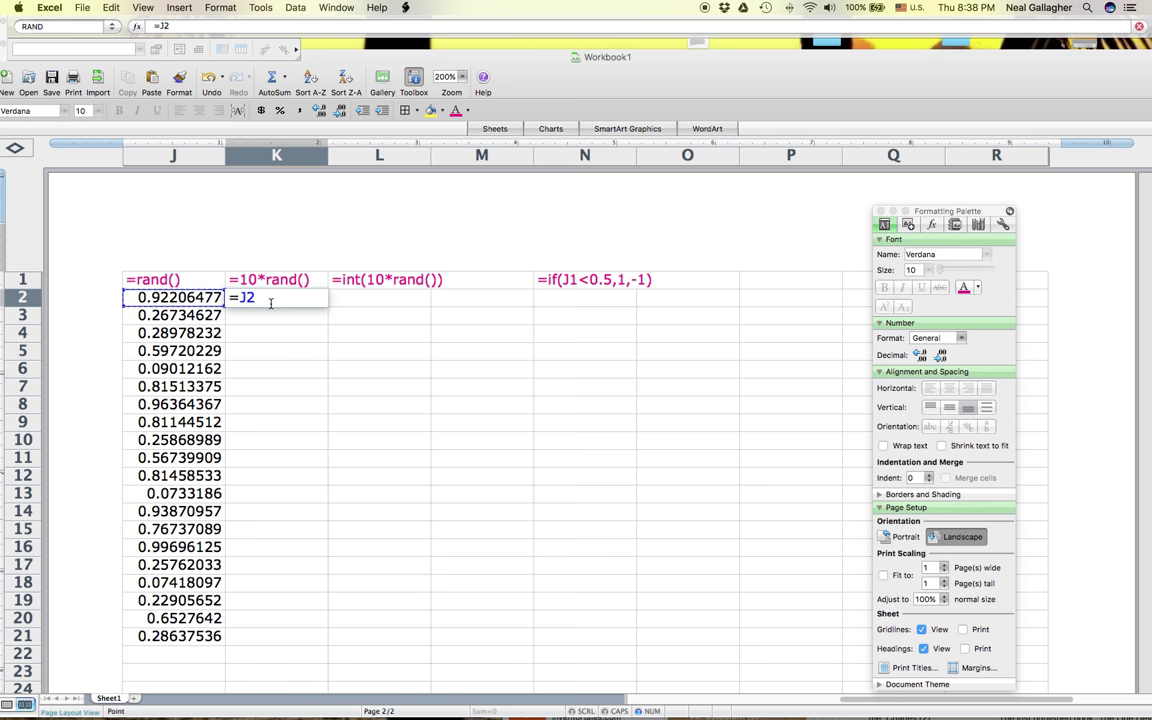
pyautogui.write('*10')
pyautogui.press('Return')
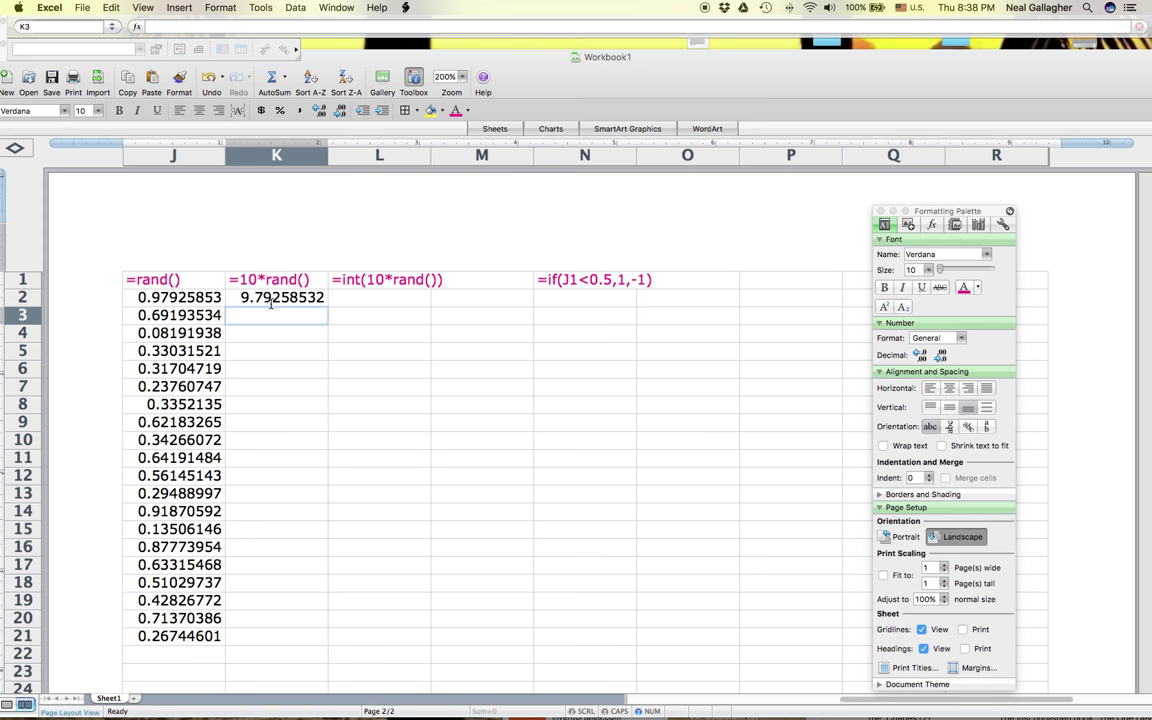
pyautogui.click(272, 298)
pyautogui.moveTo(328, 304); pyautogui.dragTo(329, 635)
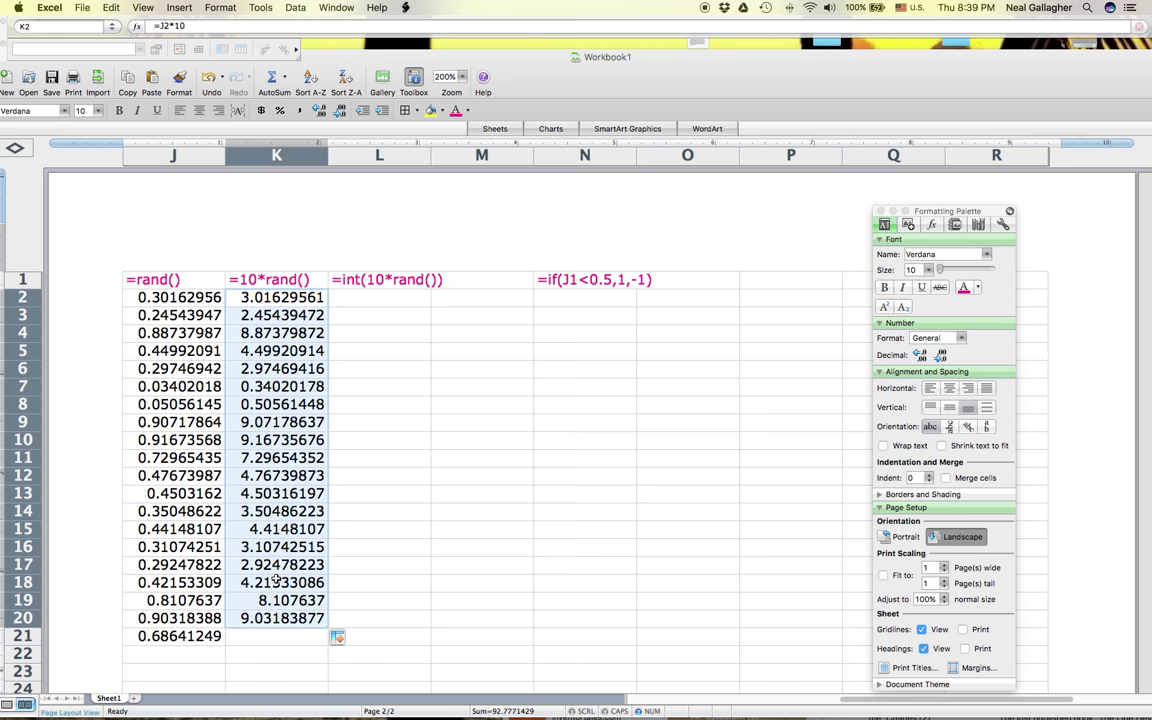
pyautogui.moveTo(327, 628); pyautogui.dragTo(329, 636)
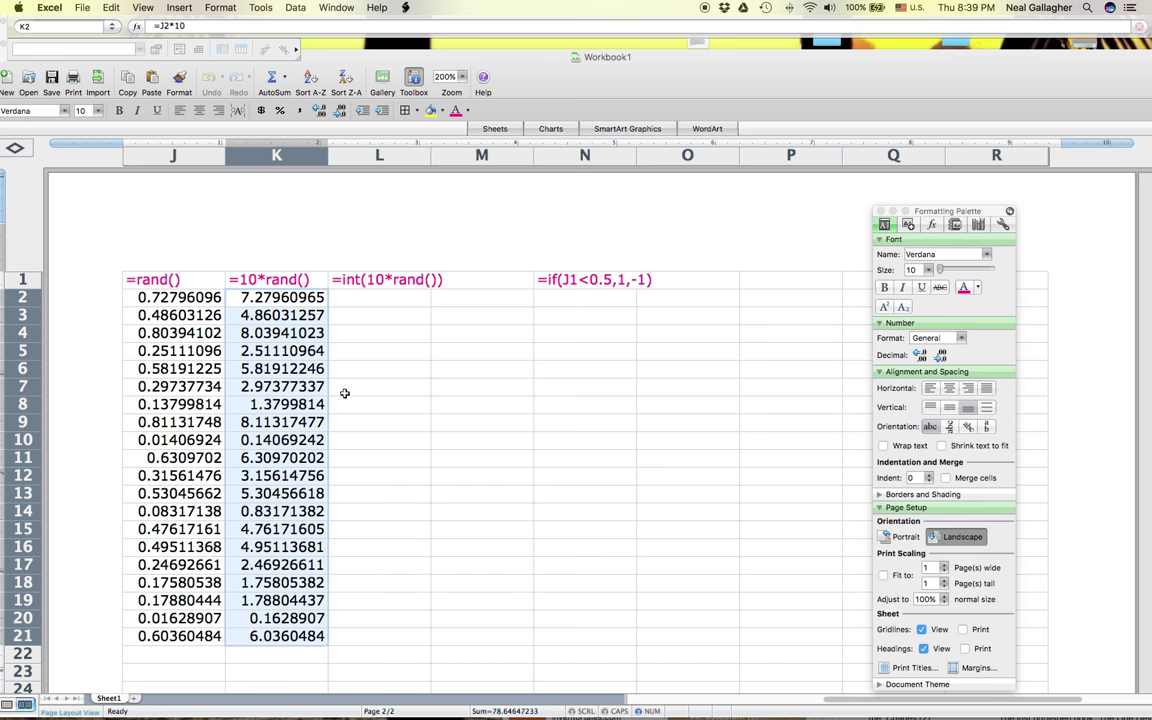
pyautogui.click(356, 299)
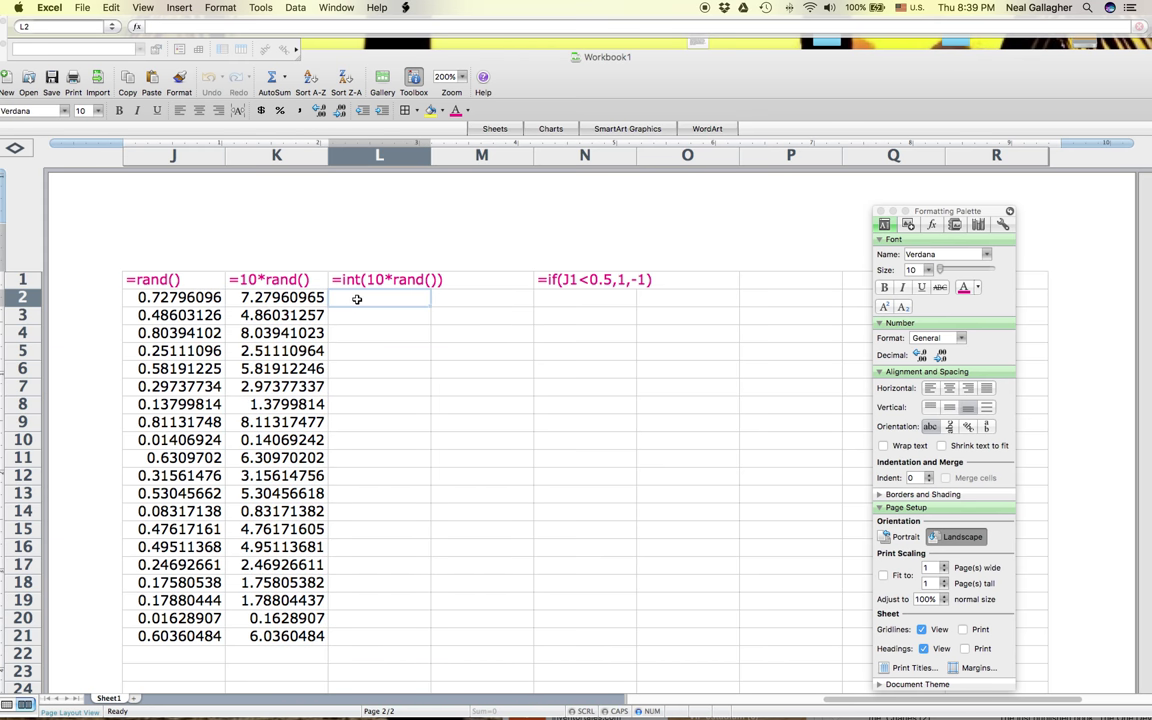
# - Enter =INT(K2) in L2 and fill it down through L21
pyautogui.write('=int')
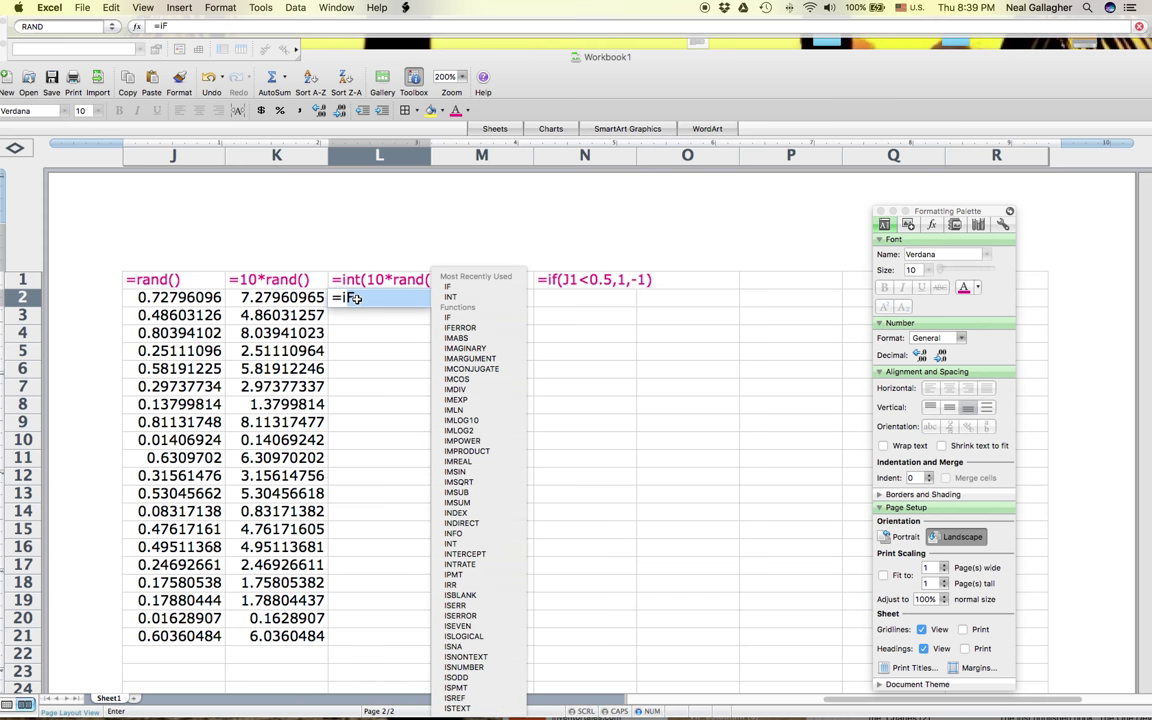
pyautogui.click(288, 298)
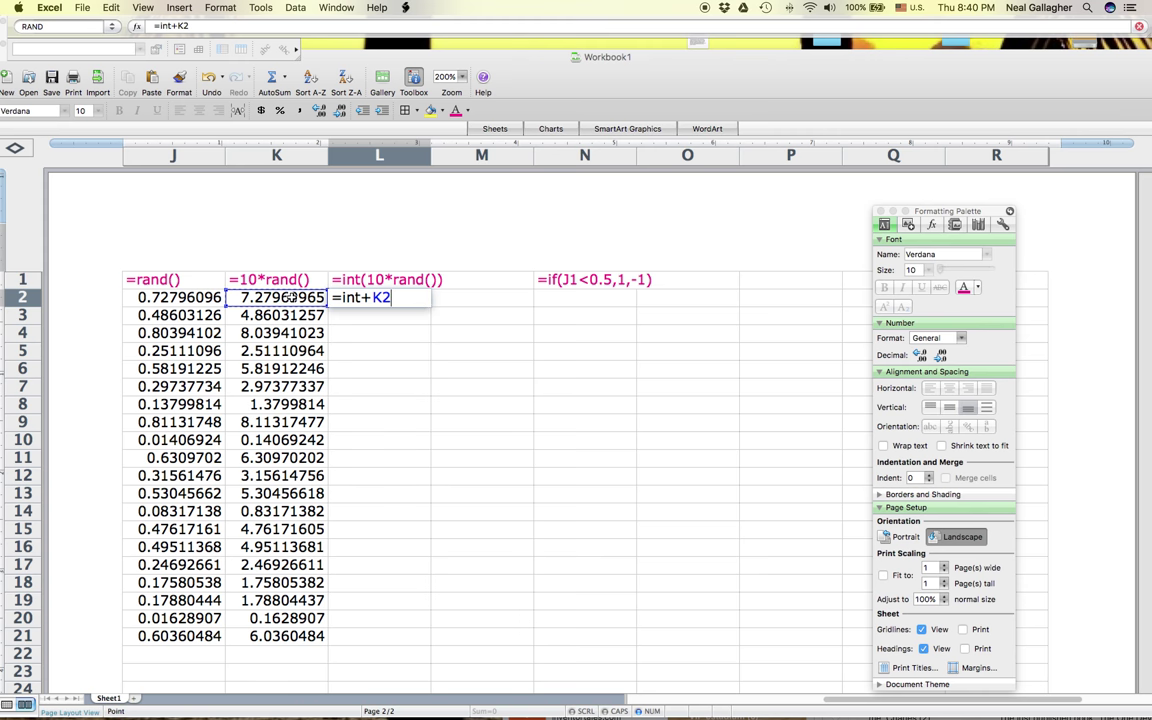
pyautogui.press('BackSpace')
pyautogui.press('BackSpace')
pyautogui.press('BackSpace')
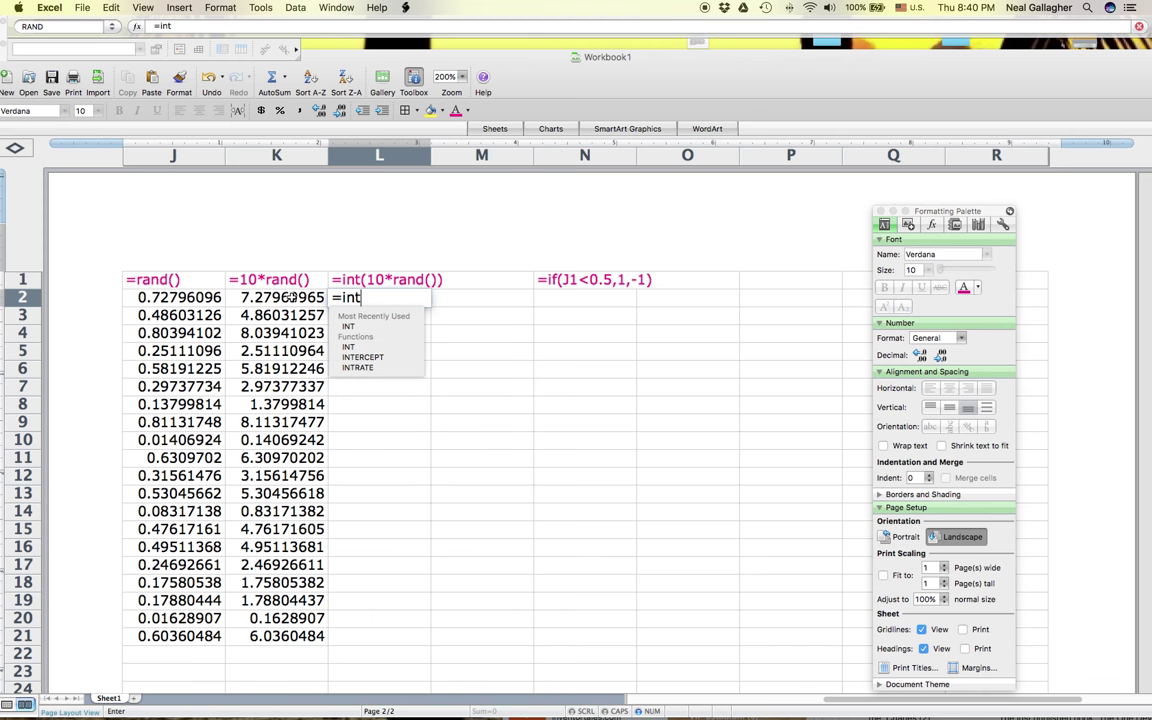
pyautogui.write('(')
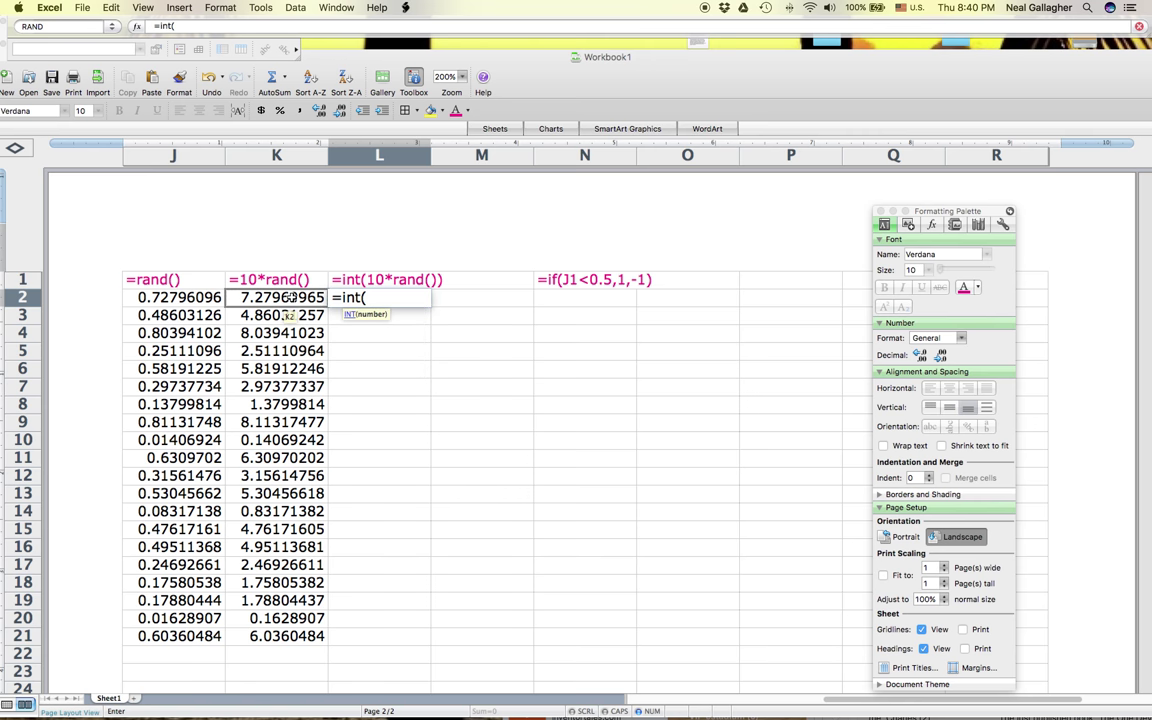
pyautogui.click(289, 298)
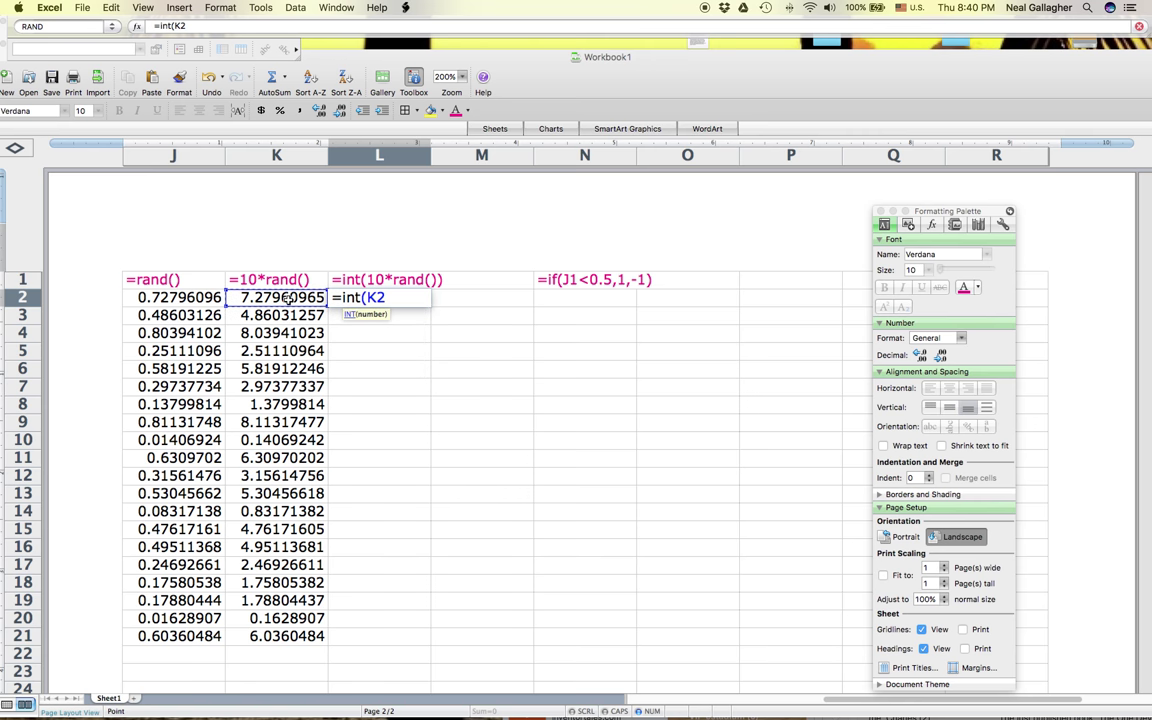
pyautogui.write(')')
pyautogui.press('Return')
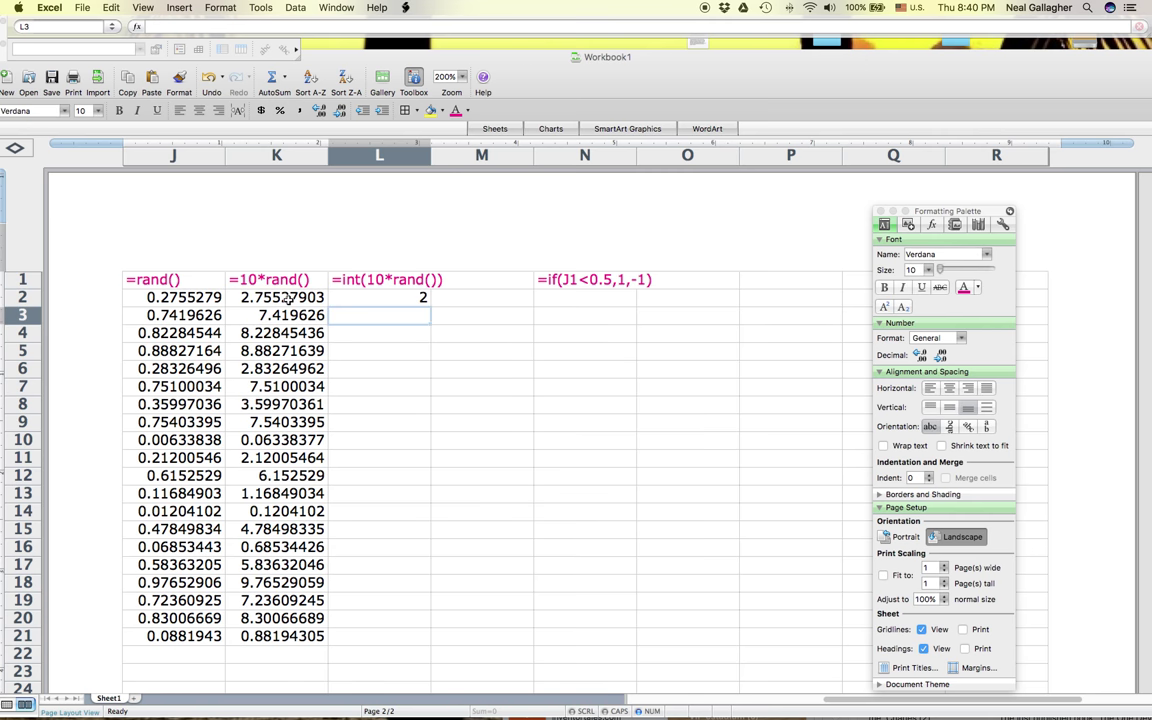
pyautogui.click(357, 301)
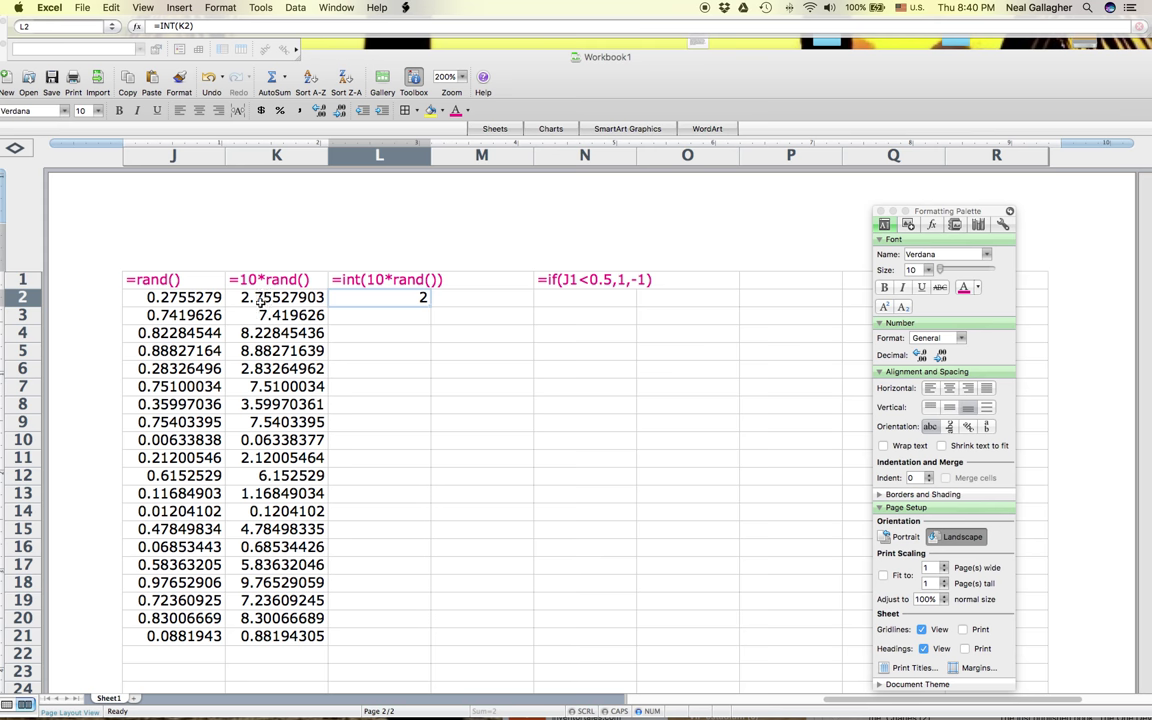
pyautogui.moveTo(429, 304); pyautogui.dragTo(421, 650)
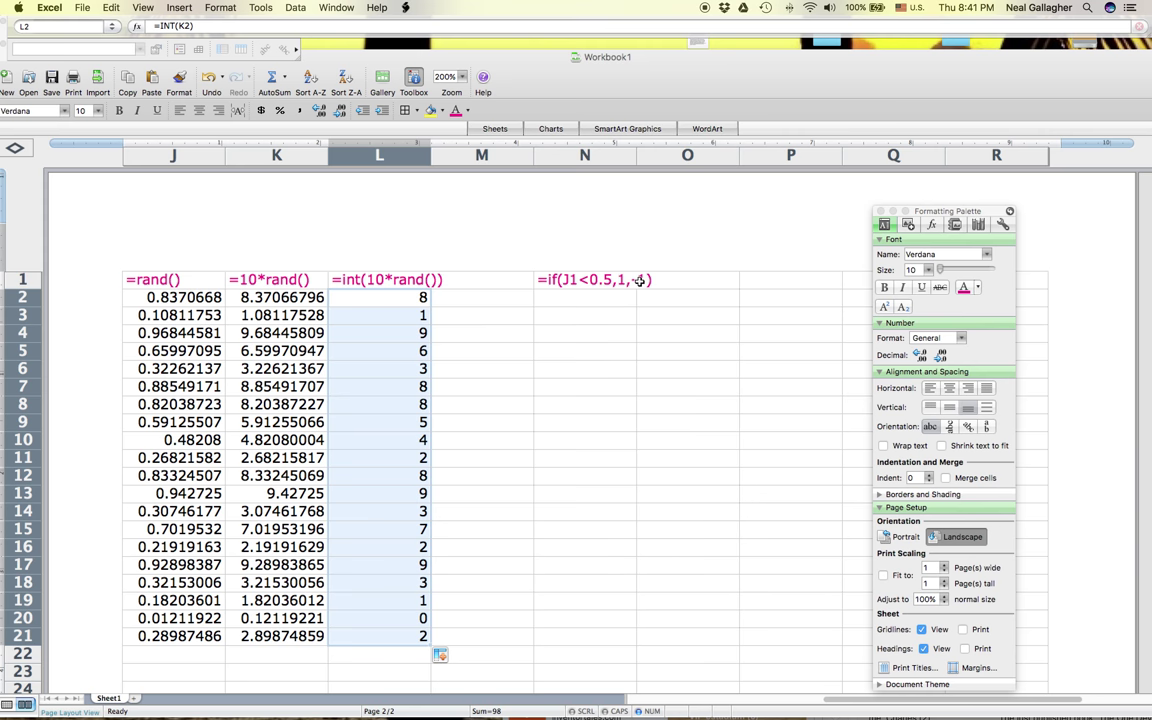
# - Enter =IF(J2<0.5,1,-1) in N2 and fill it down through N21
pyautogui.click(563, 297)
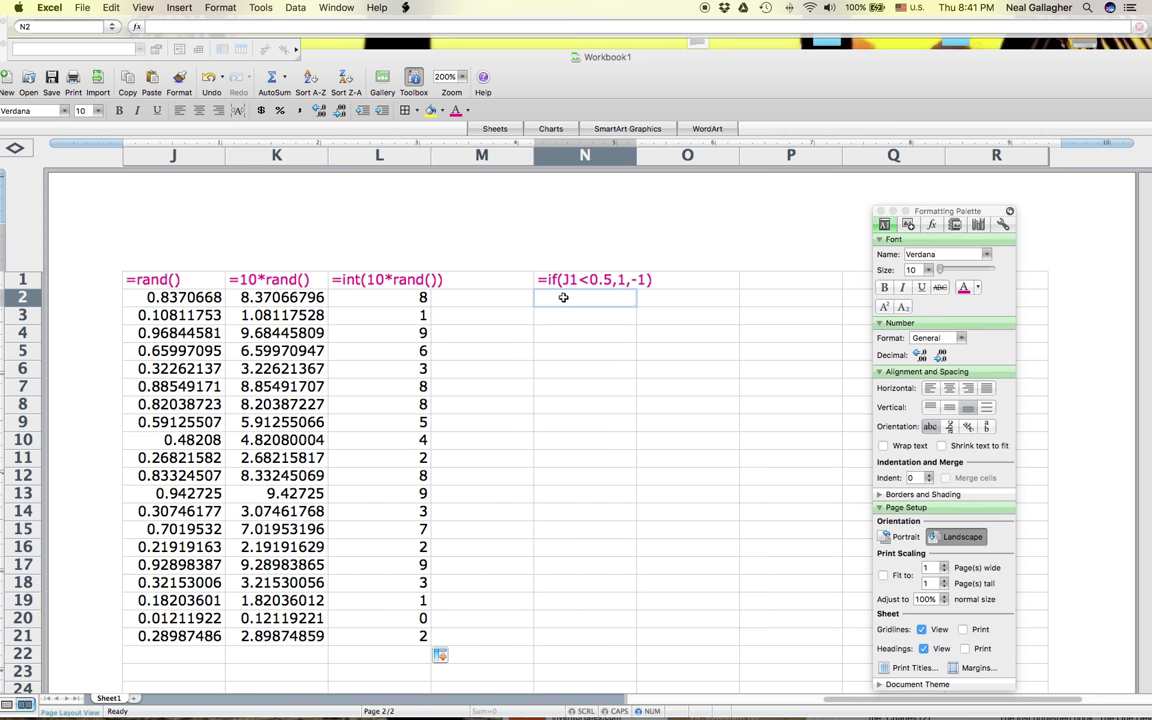
pyautogui.write('=')
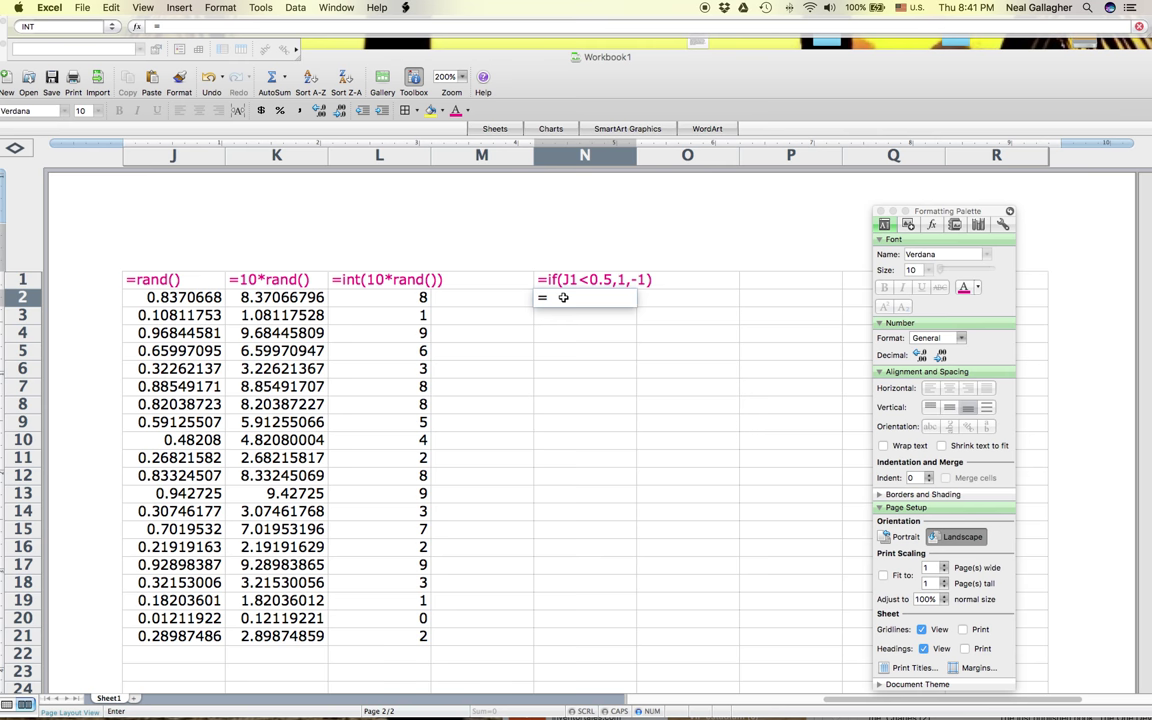
pyautogui.write('if')
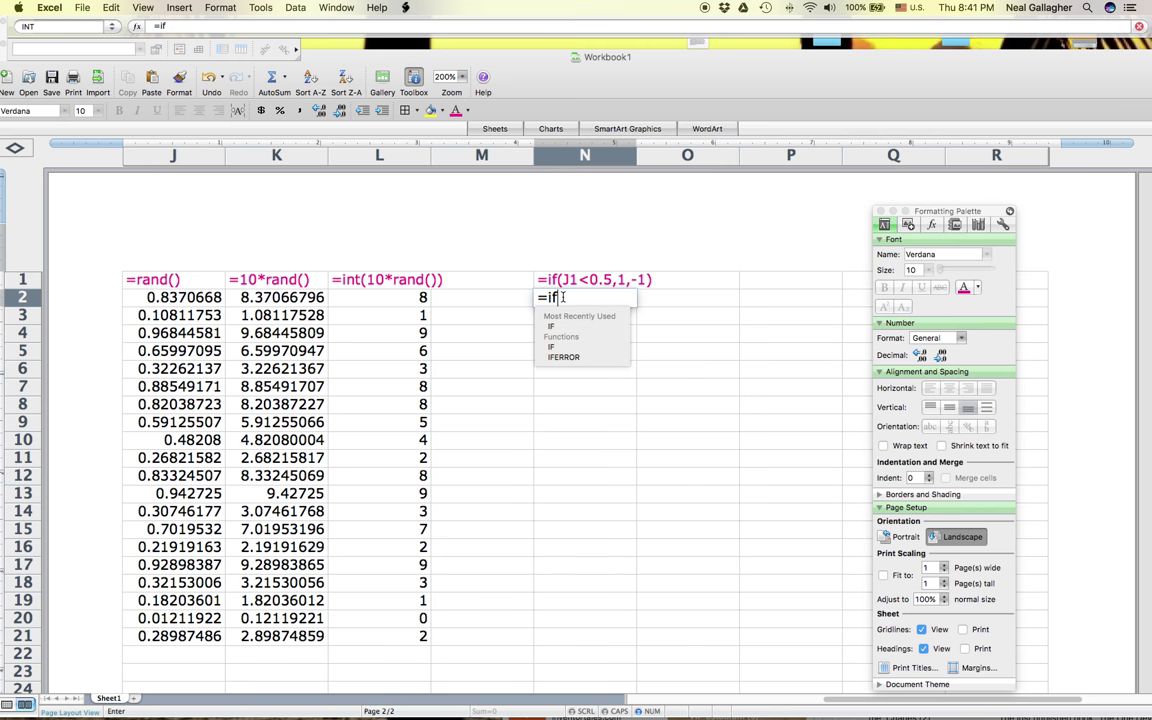
pyautogui.write('(')
pyautogui.click(206, 302)
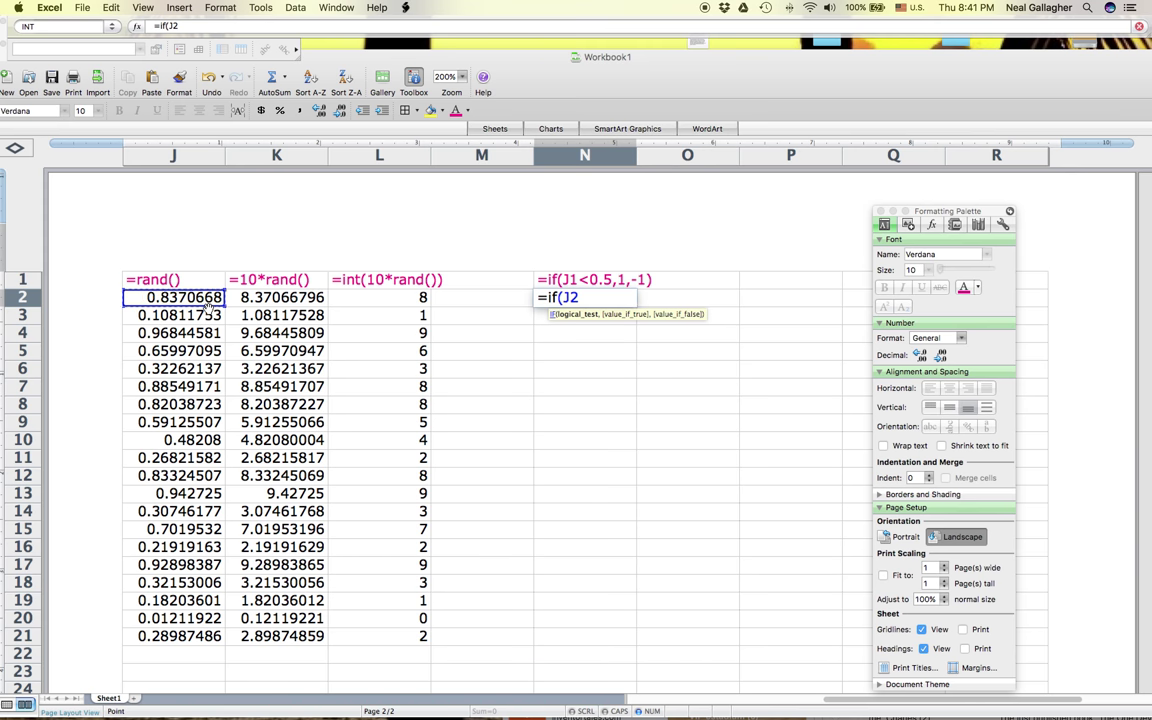
pyautogui.write('<0.5')
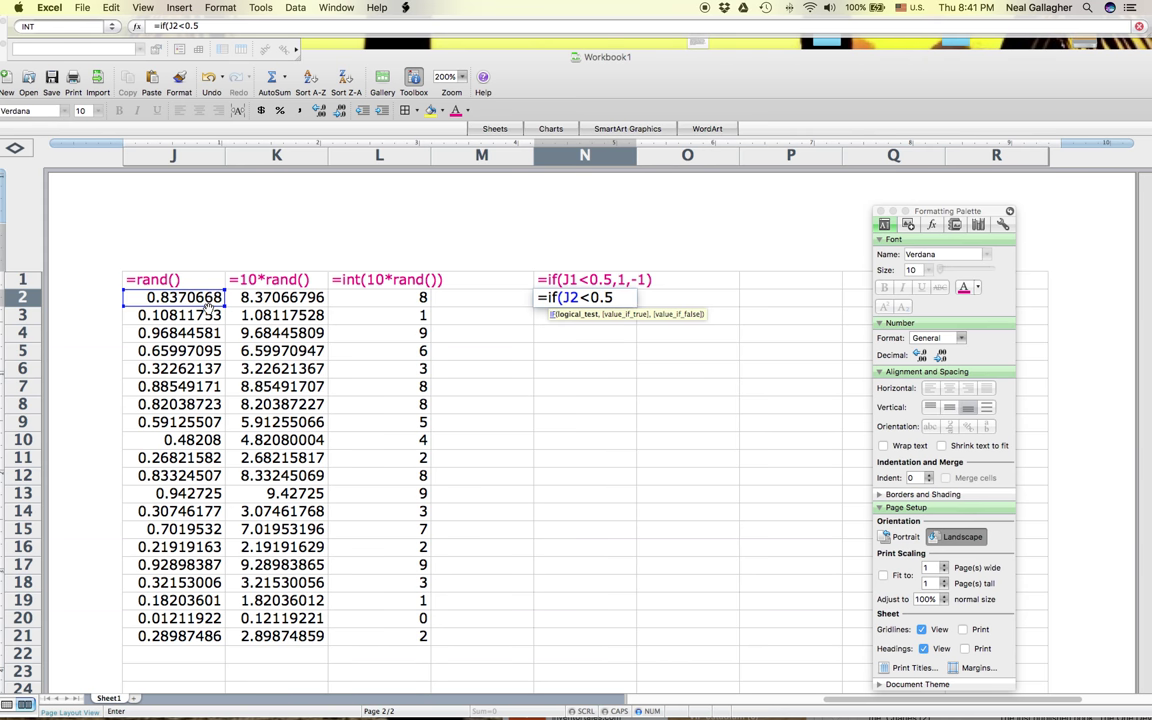
pyautogui.write(',1,-1')
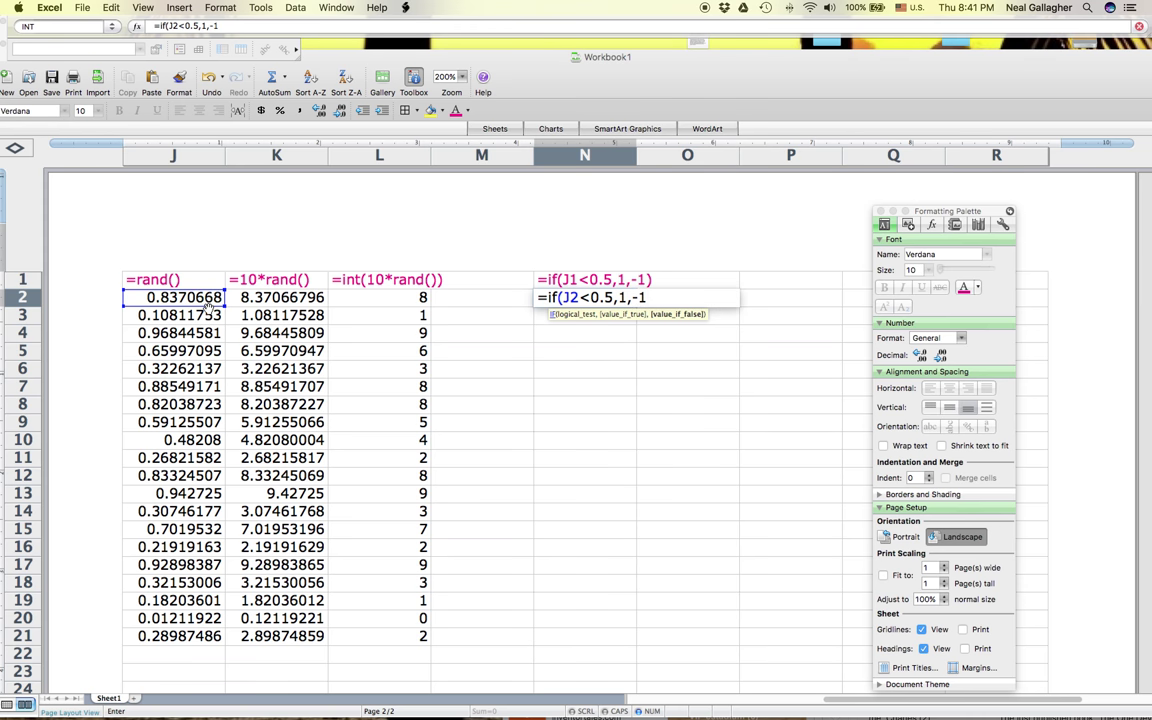
pyautogui.write(')')
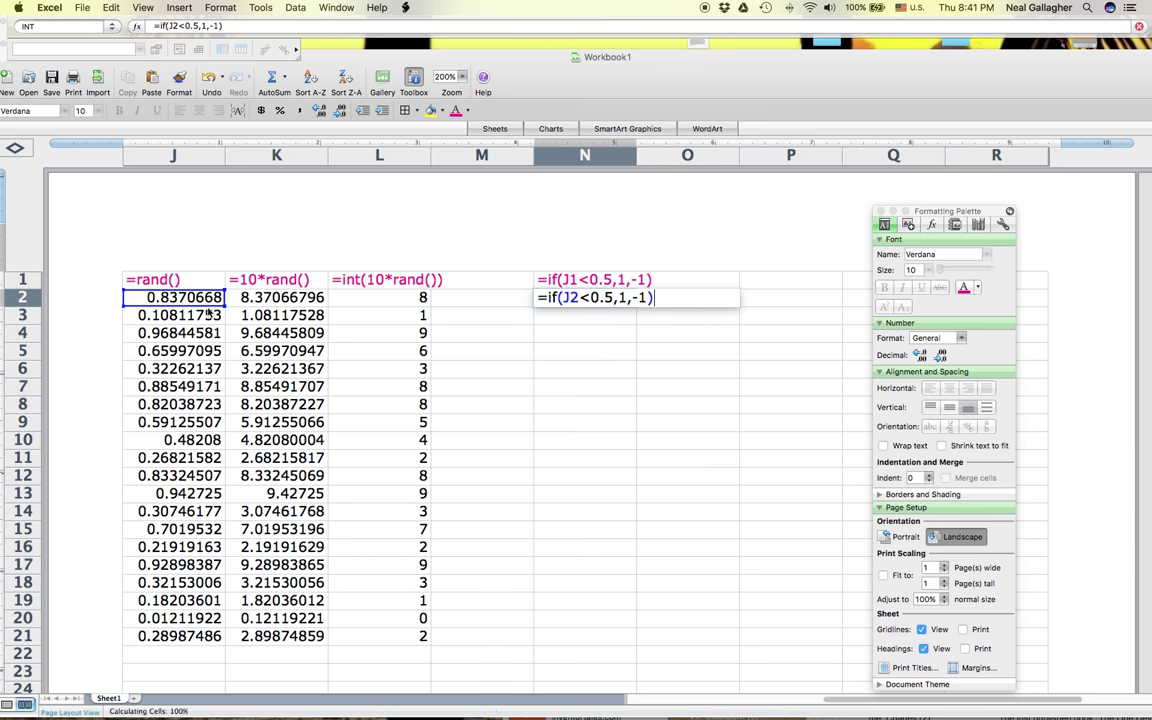
pyautogui.press('Return')
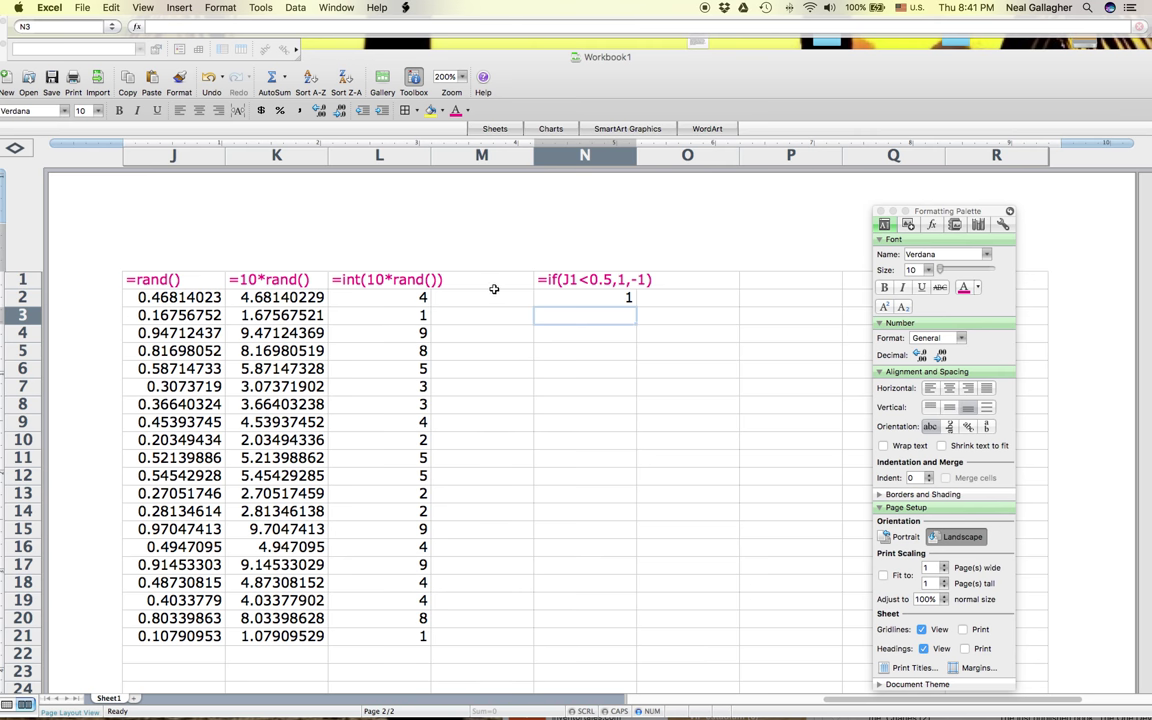
pyautogui.click(606, 297)
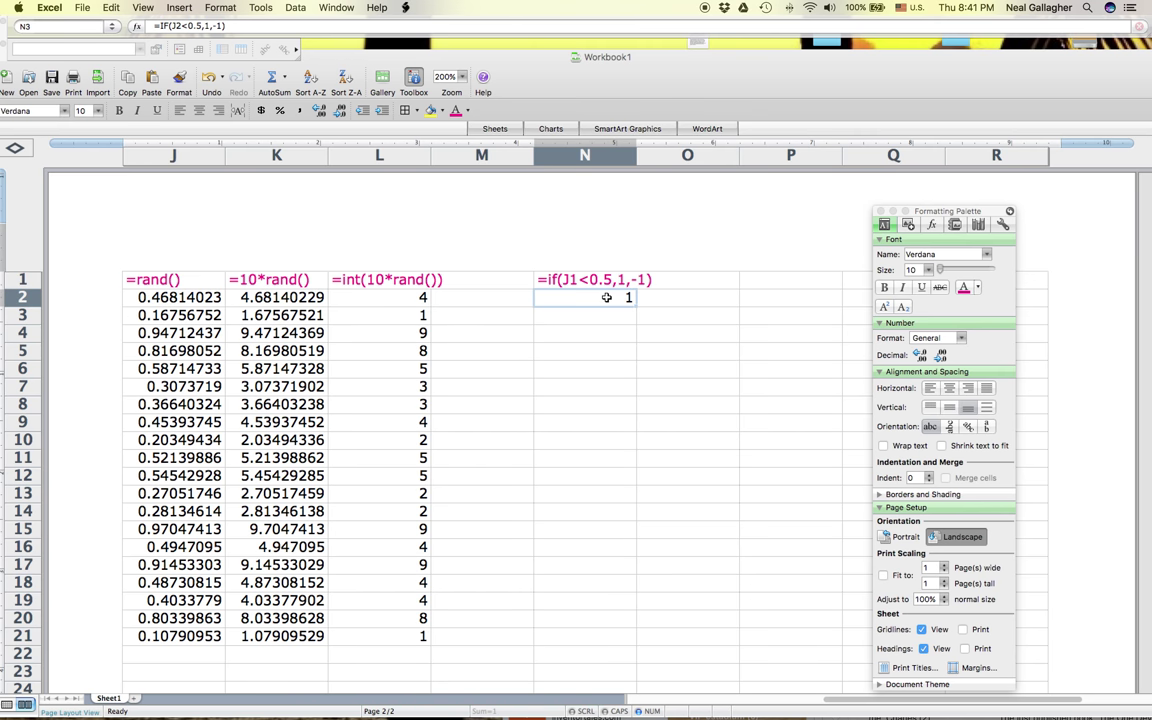
pyautogui.moveTo(636, 305); pyautogui.dragTo(627, 643)
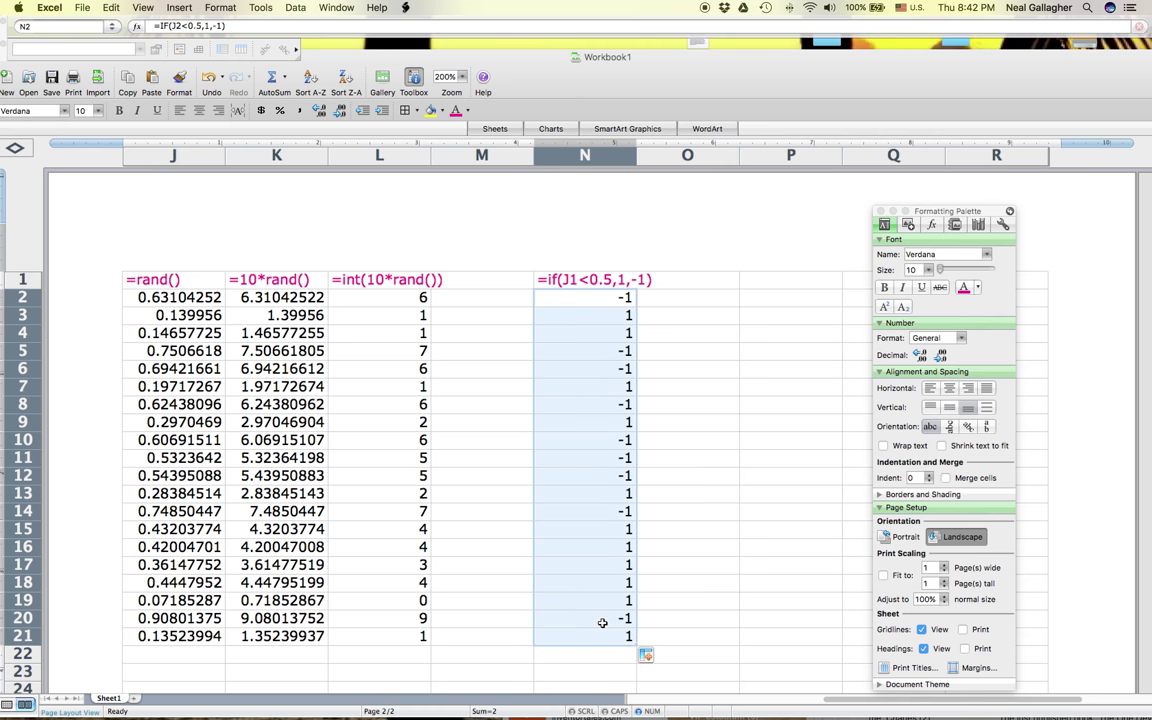
# - Go back to the columns A–D table and inspect the formulas in B4 and A4
pyautogui.hotkey('ctrl', 'Left')
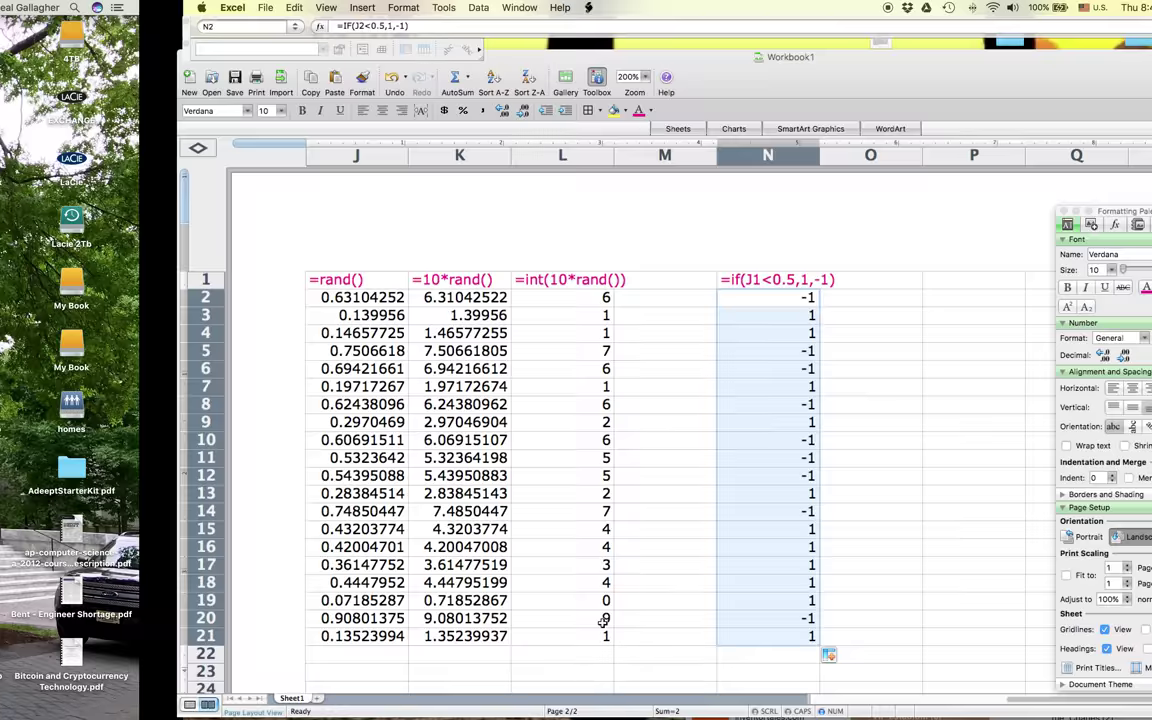
pyautogui.hotkey('ctrl', 'Right')
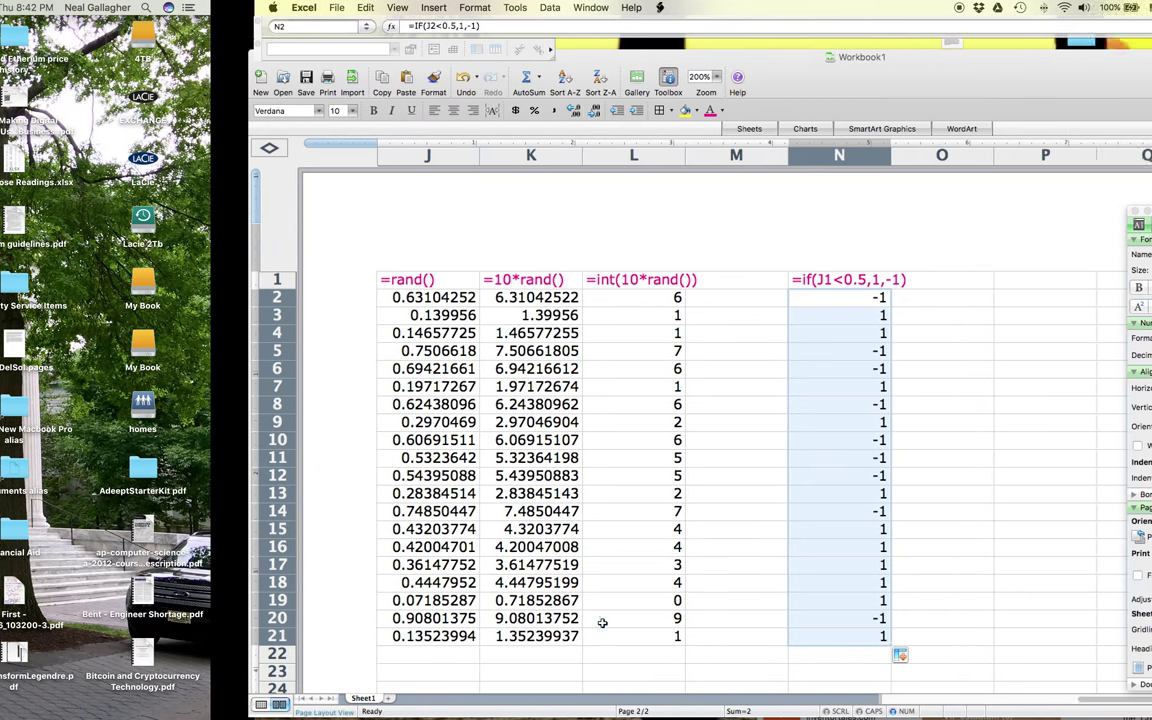
pyautogui.hscroll(-10, 360, 347)
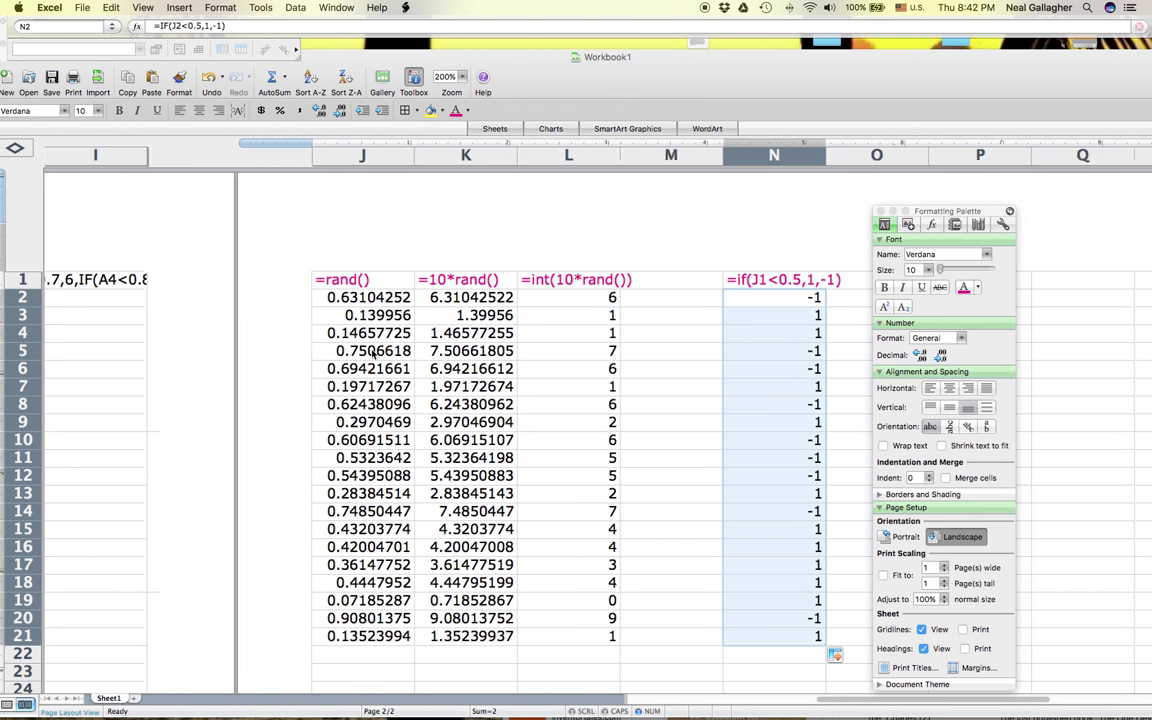
pyautogui.scroll(-3, 370, 360)
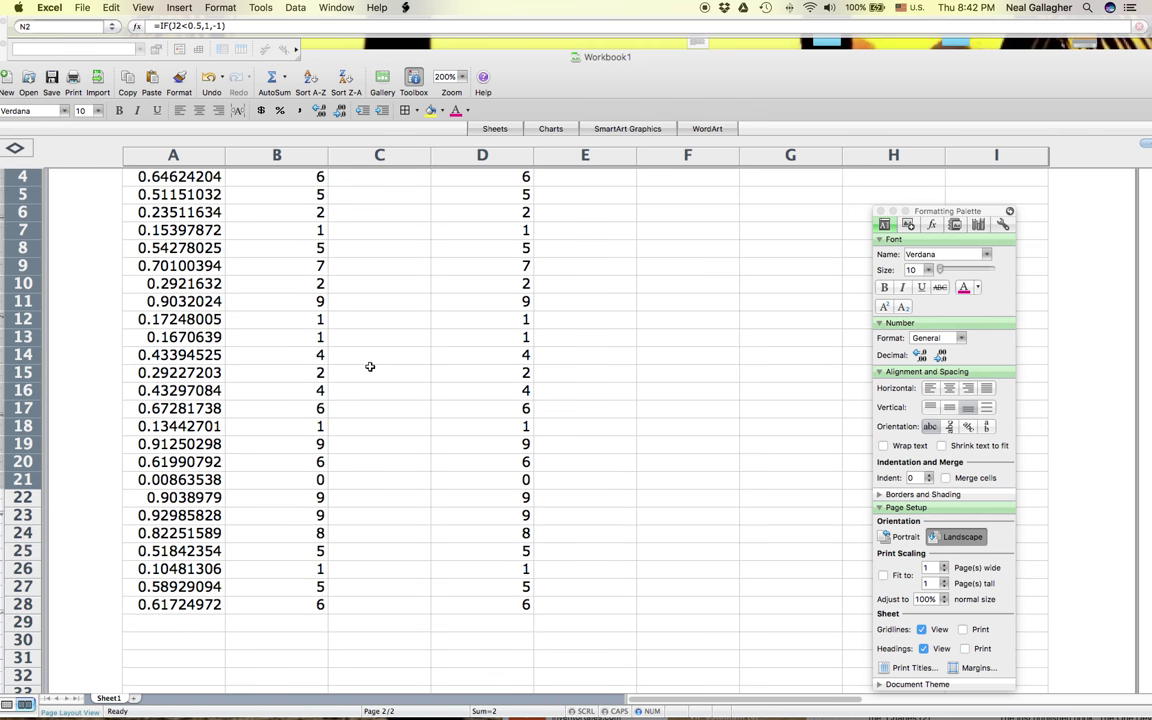
pyautogui.scroll(3, 370, 367)
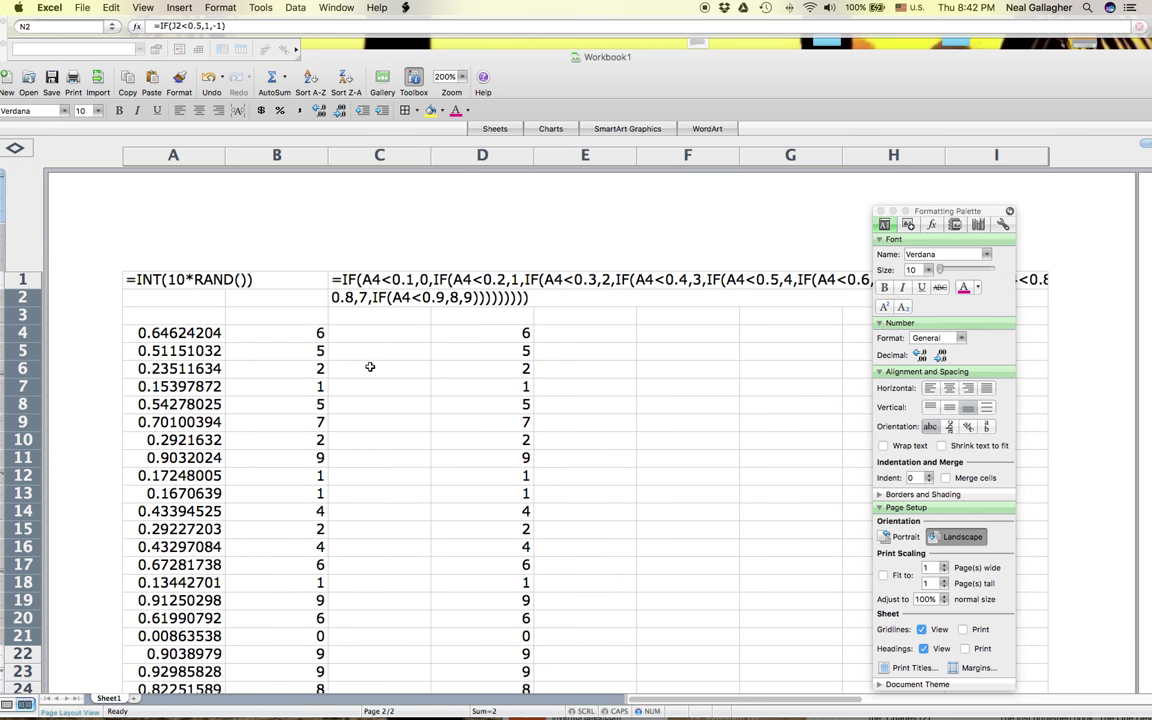
pyautogui.scroll(-3, 370, 367)
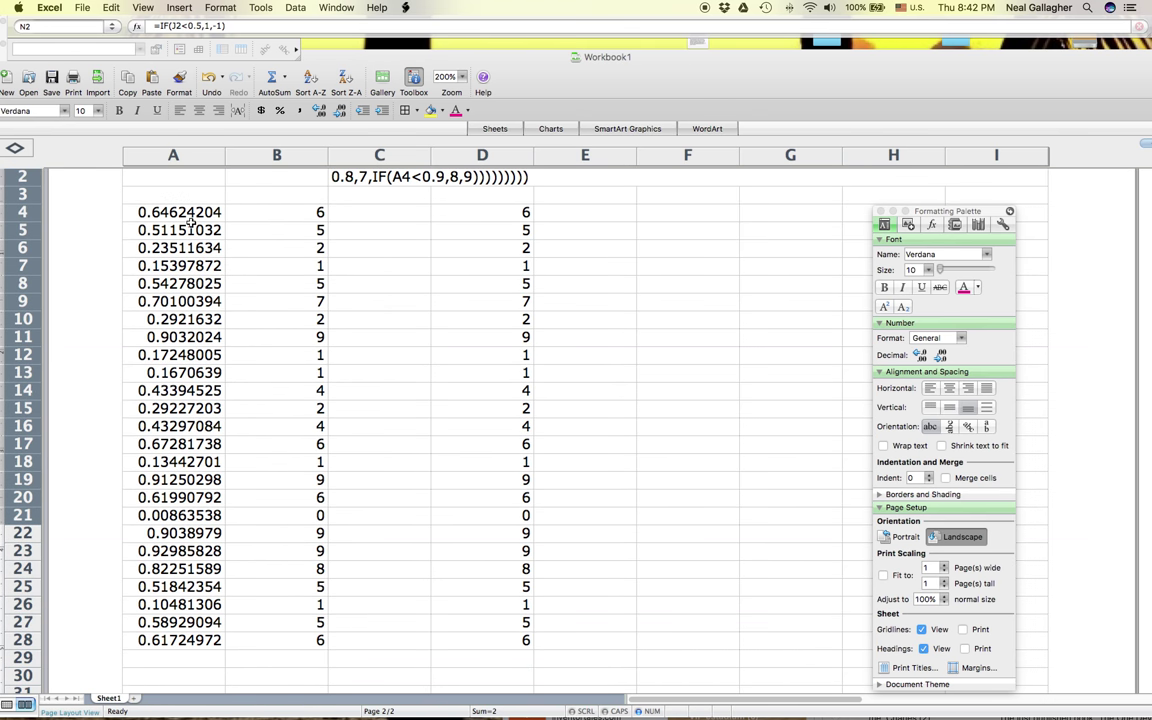
pyautogui.scroll(3, 190, 225)
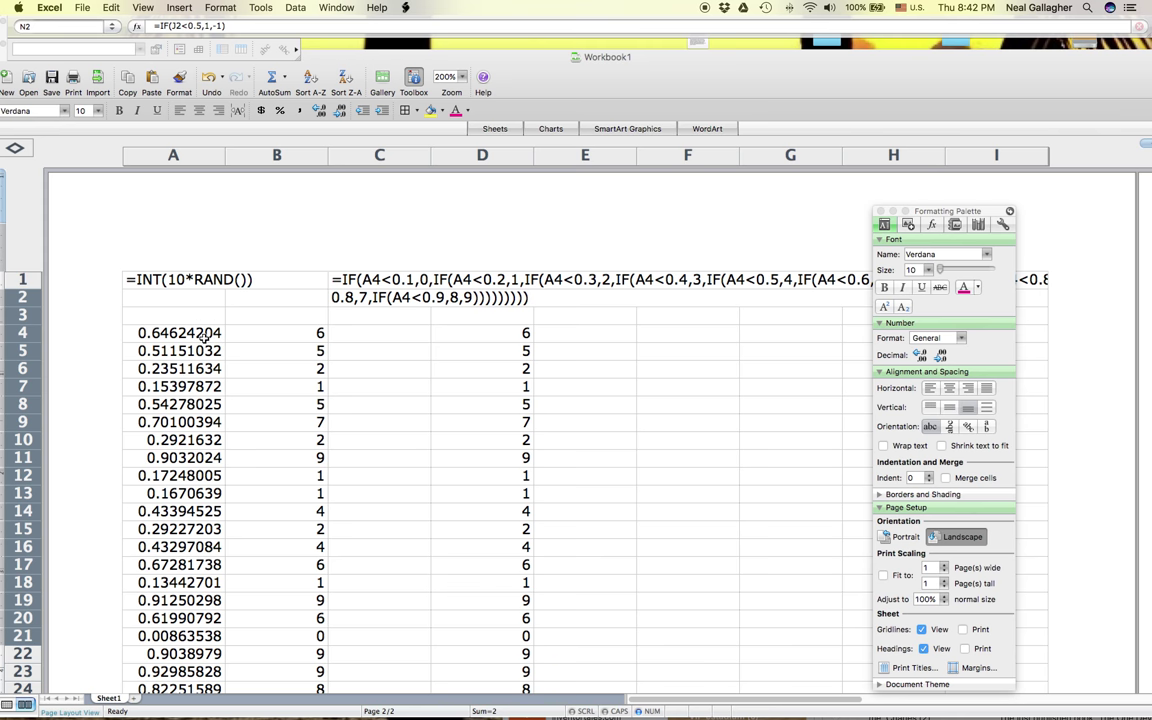
pyautogui.scroll(-3, 200, 337)
pyautogui.scroll(3, 200, 340)
pyautogui.hscroll(2, 200, 340)
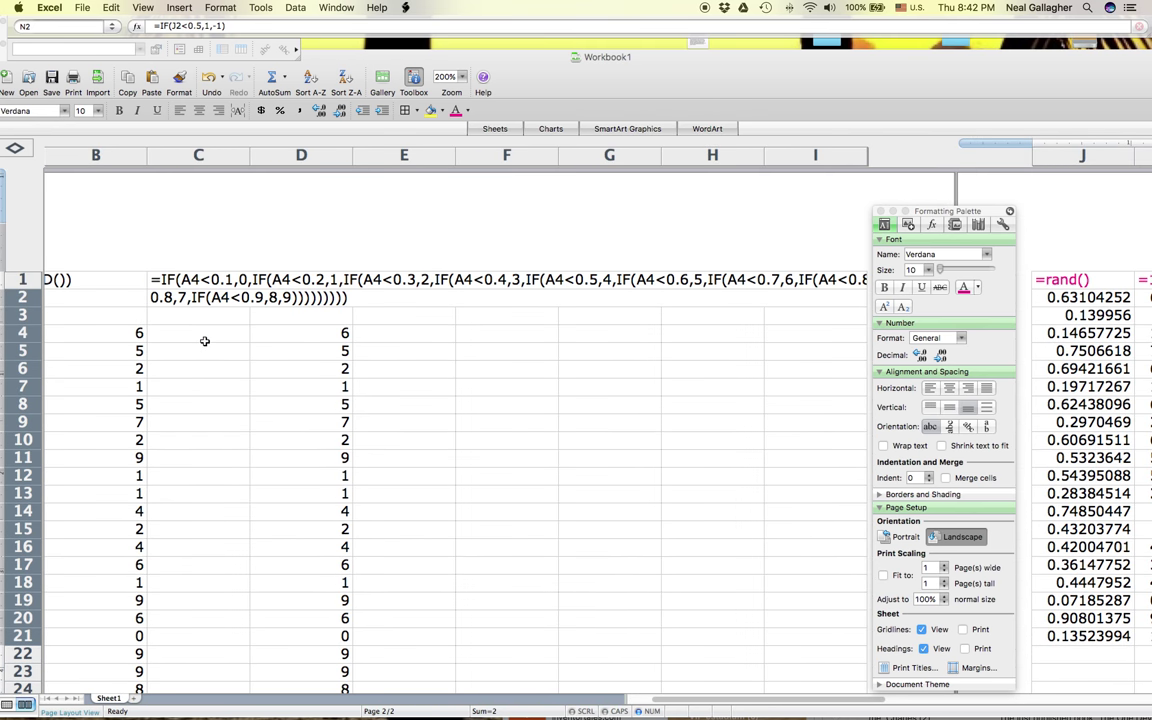
pyautogui.hscroll(-2, 205, 330)
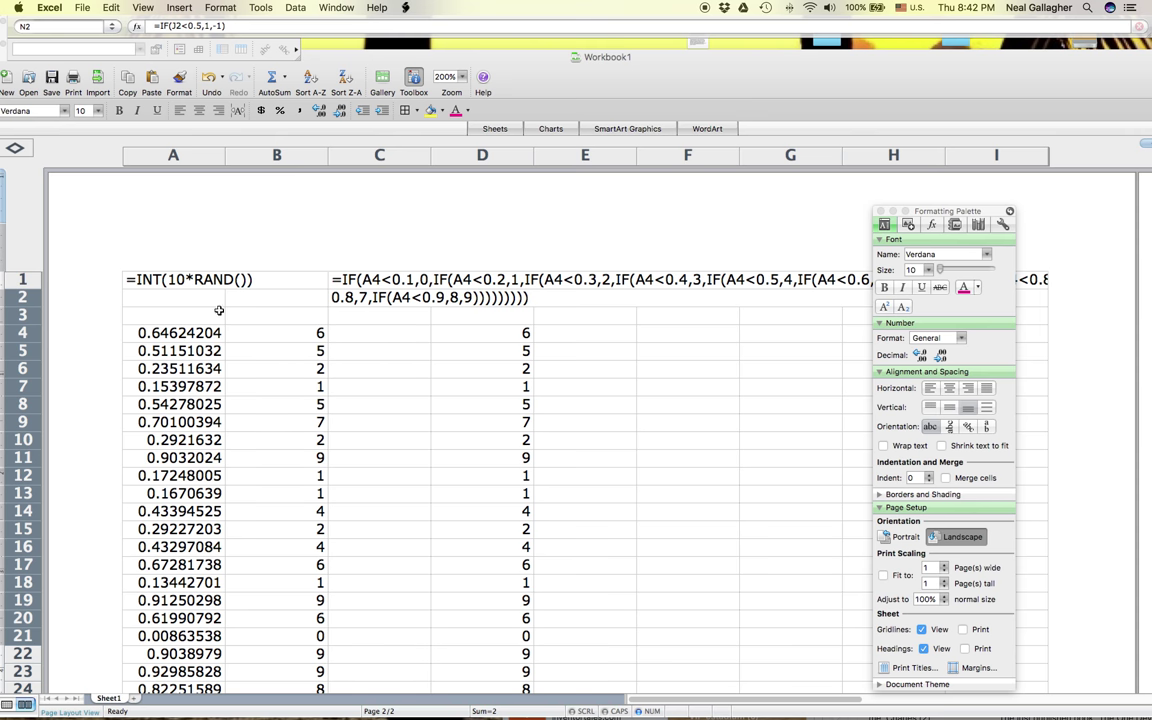
pyautogui.click(258, 332)
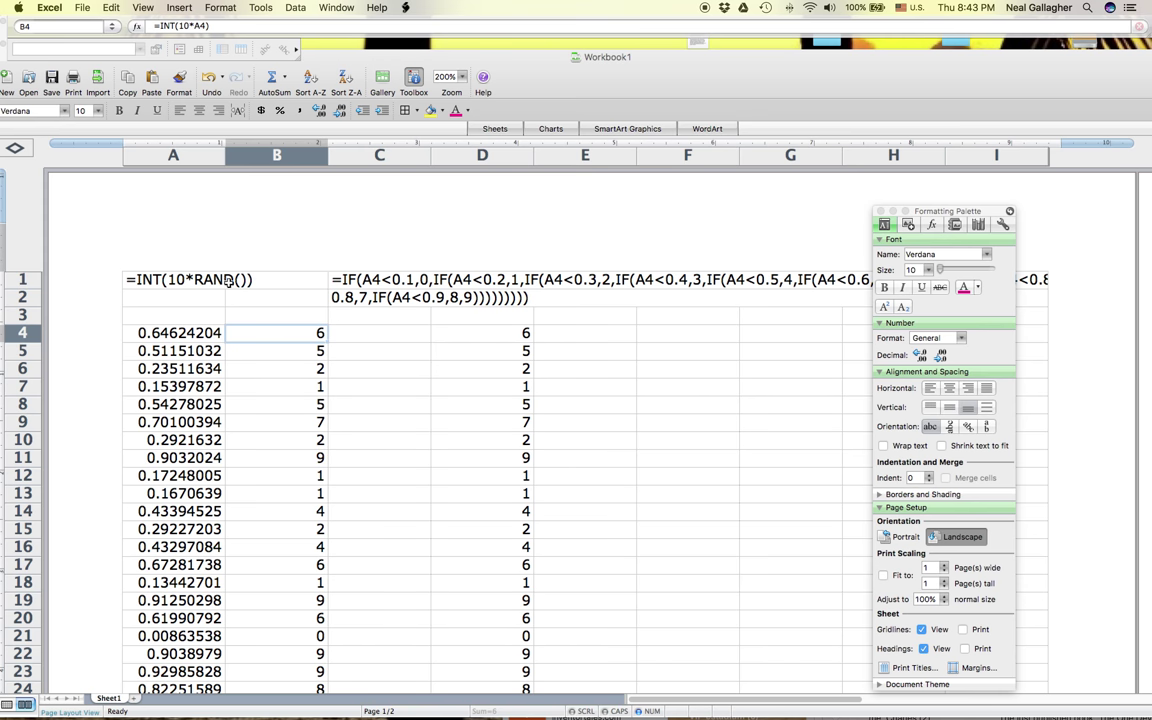
pyautogui.click(174, 335)
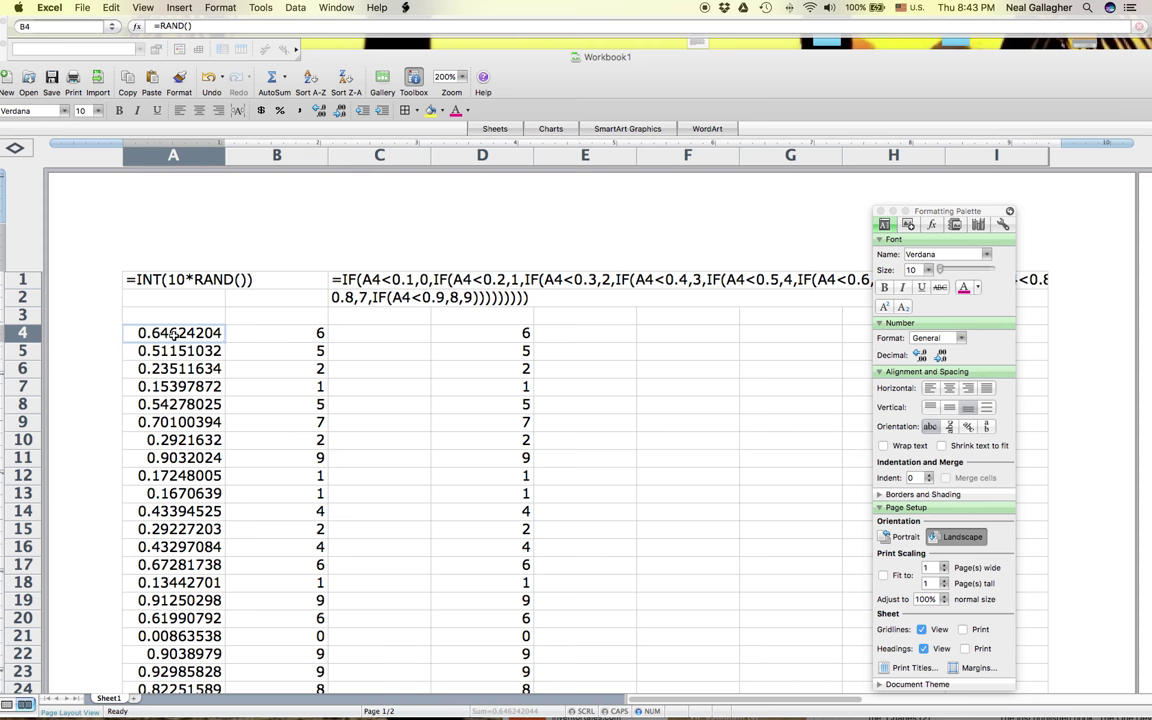
# - Change A4 to =INT(RAND()) and fill it down through A28
pyautogui.click(160, 26)
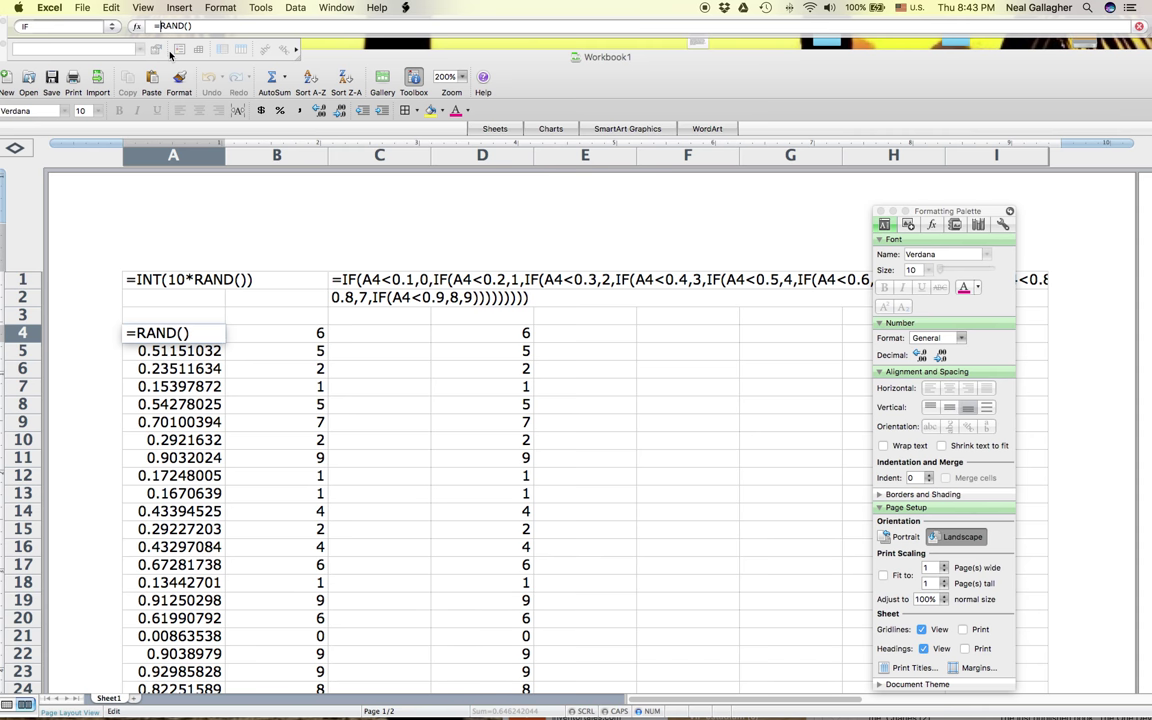
pyautogui.write('int')
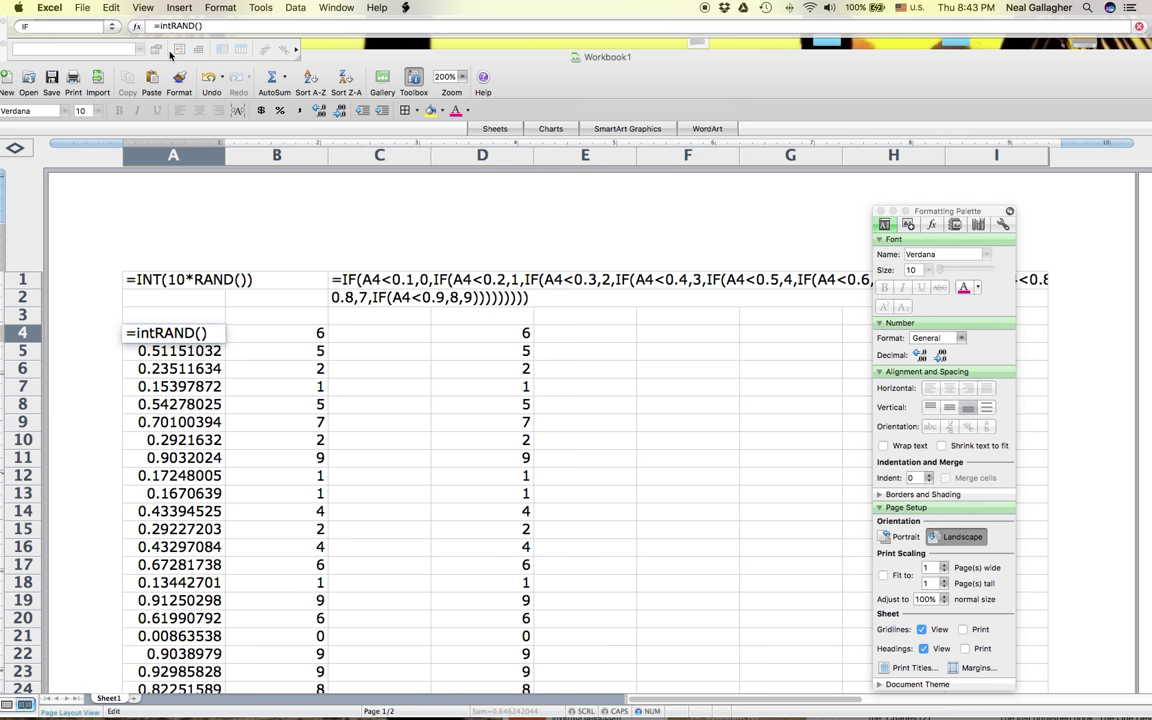
pyautogui.write('(')
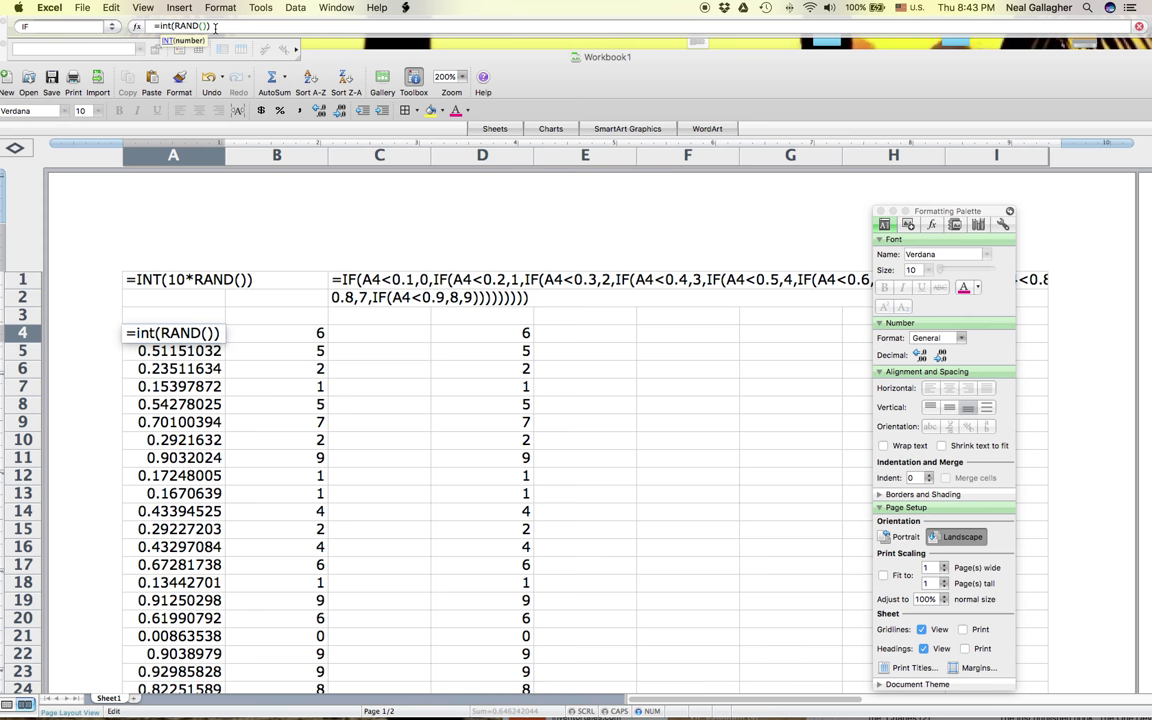
pyautogui.write(')')
pyautogui.press('Return')
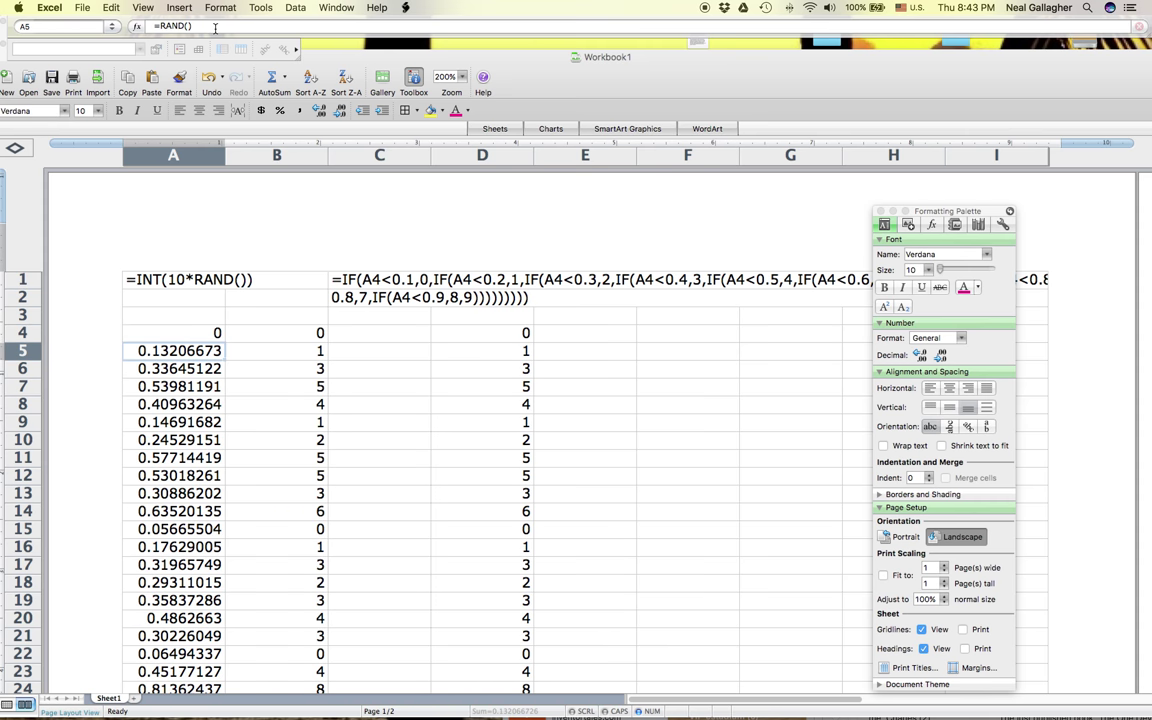
pyautogui.click(180, 337)
pyautogui.moveTo(225, 342); pyautogui.dragTo(236, 611)
pyautogui.moveTo(234, 588); pyautogui.dragTo(232, 596)
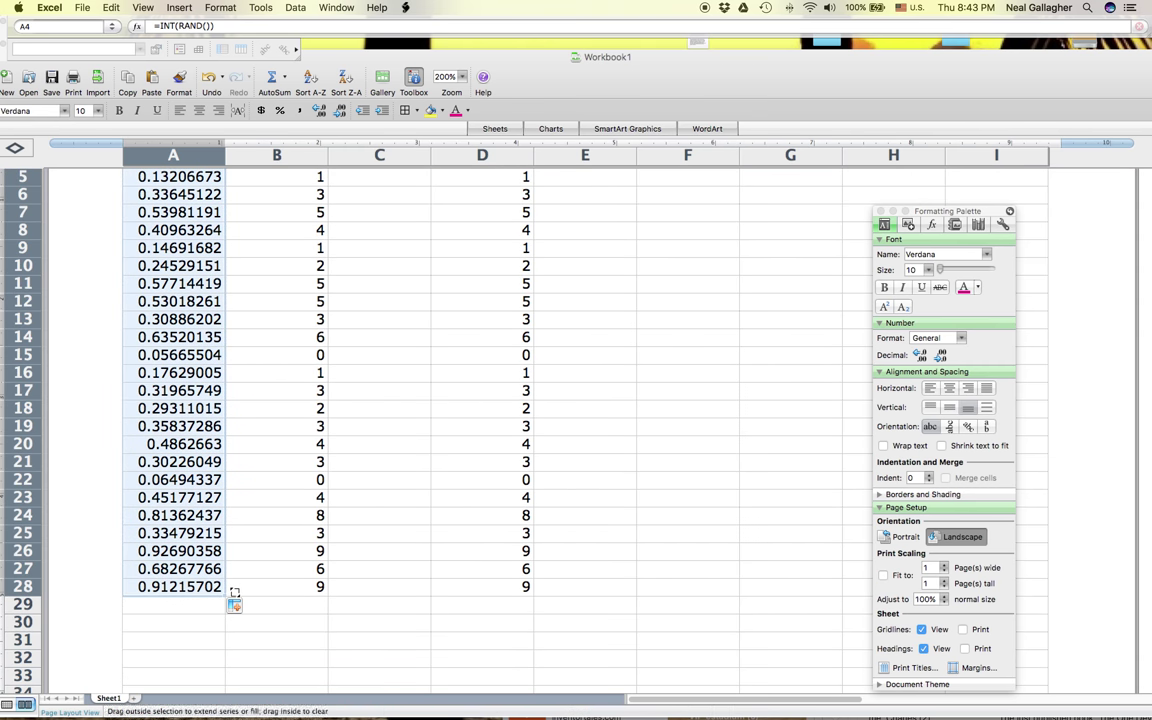
pyautogui.scroll(3, 210, 387)
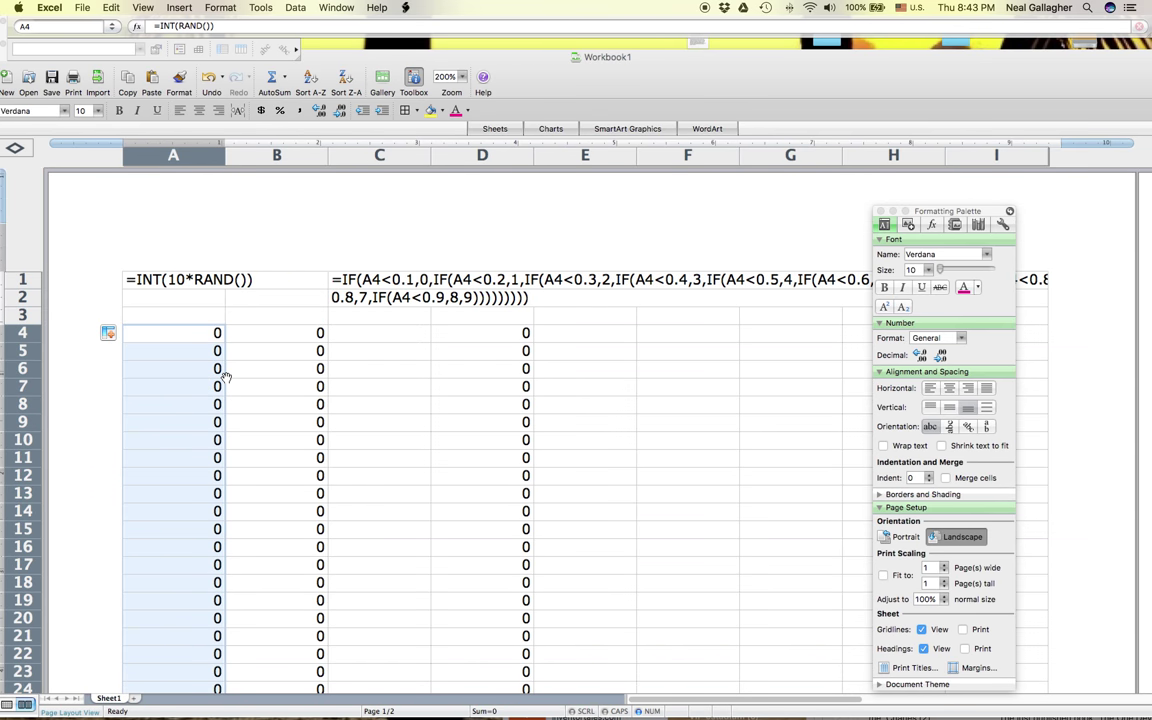
pyautogui.click(191, 335)
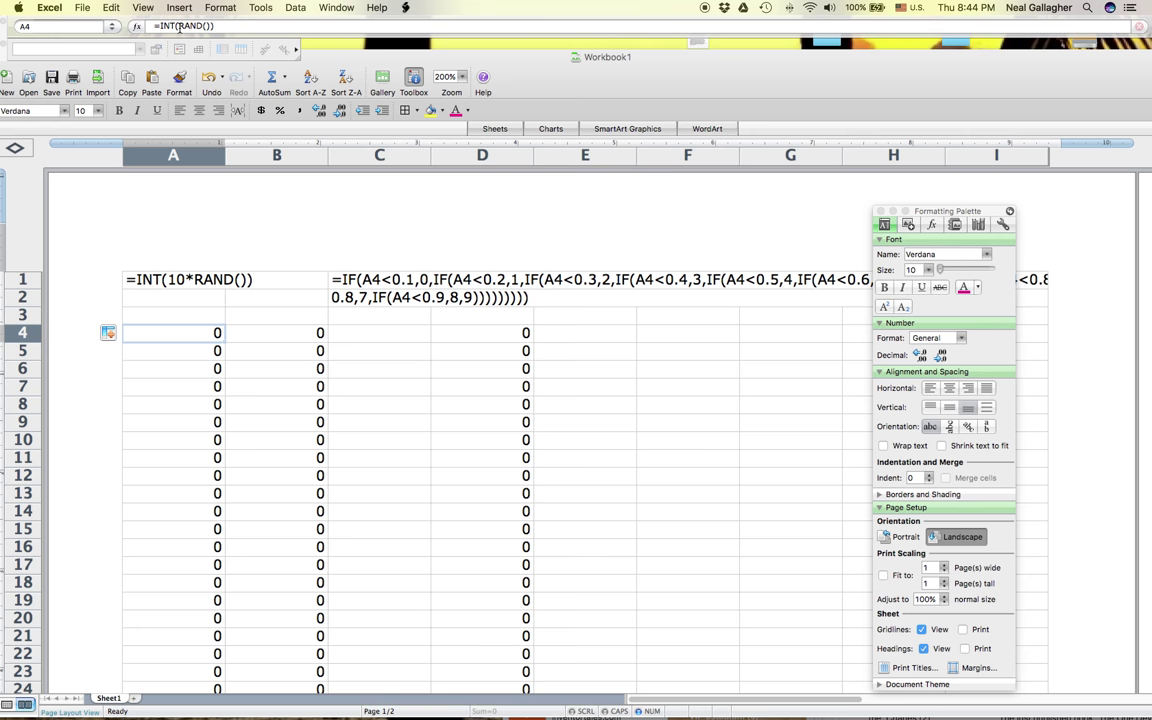
# - Change A4 to =INT(10*RAND()) and fill it down through A28
pyautogui.click(178, 26)
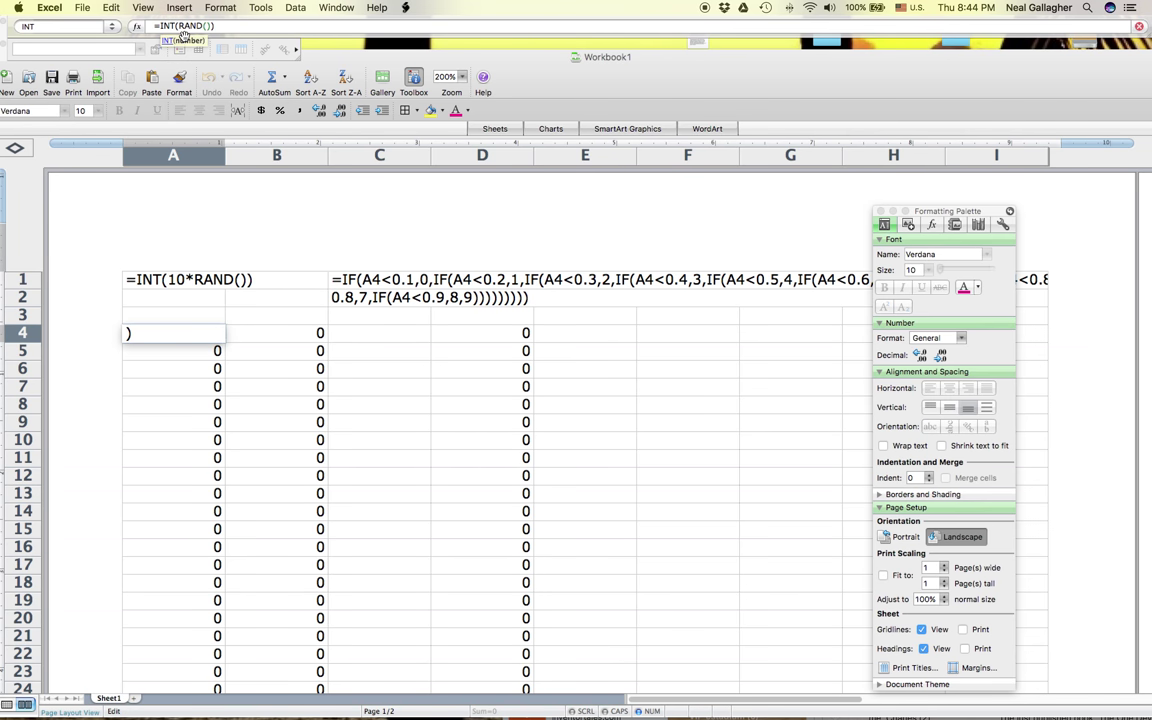
pyautogui.write('10*')
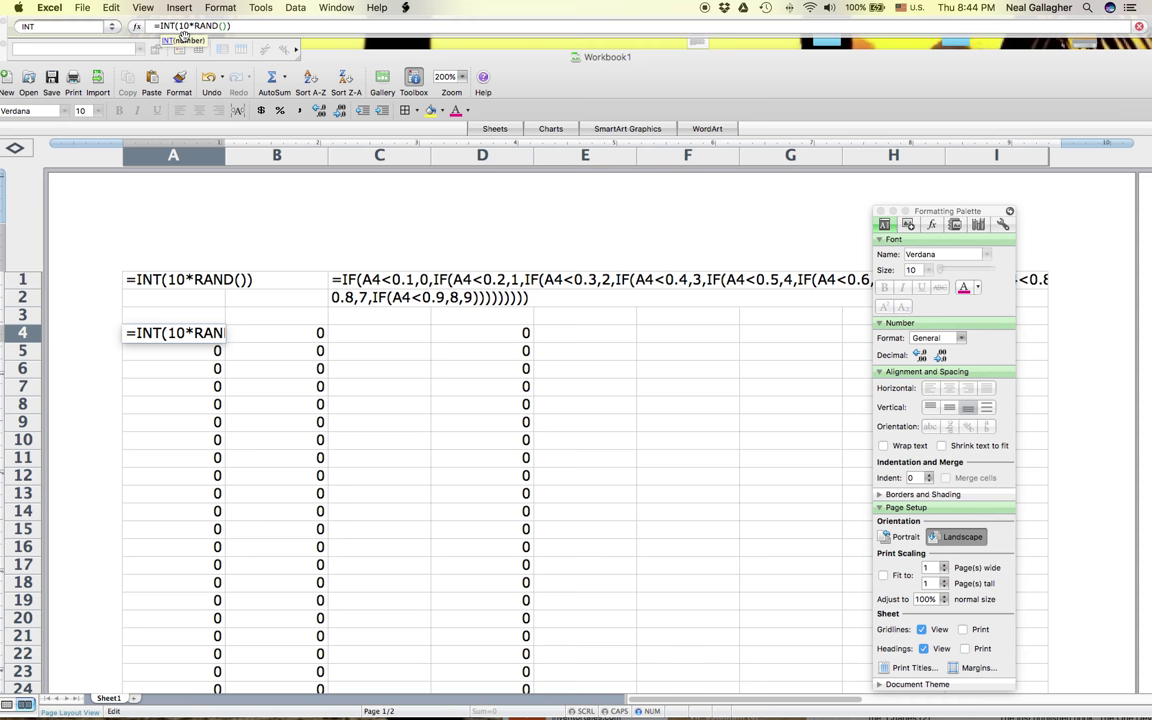
pyautogui.press('Return')
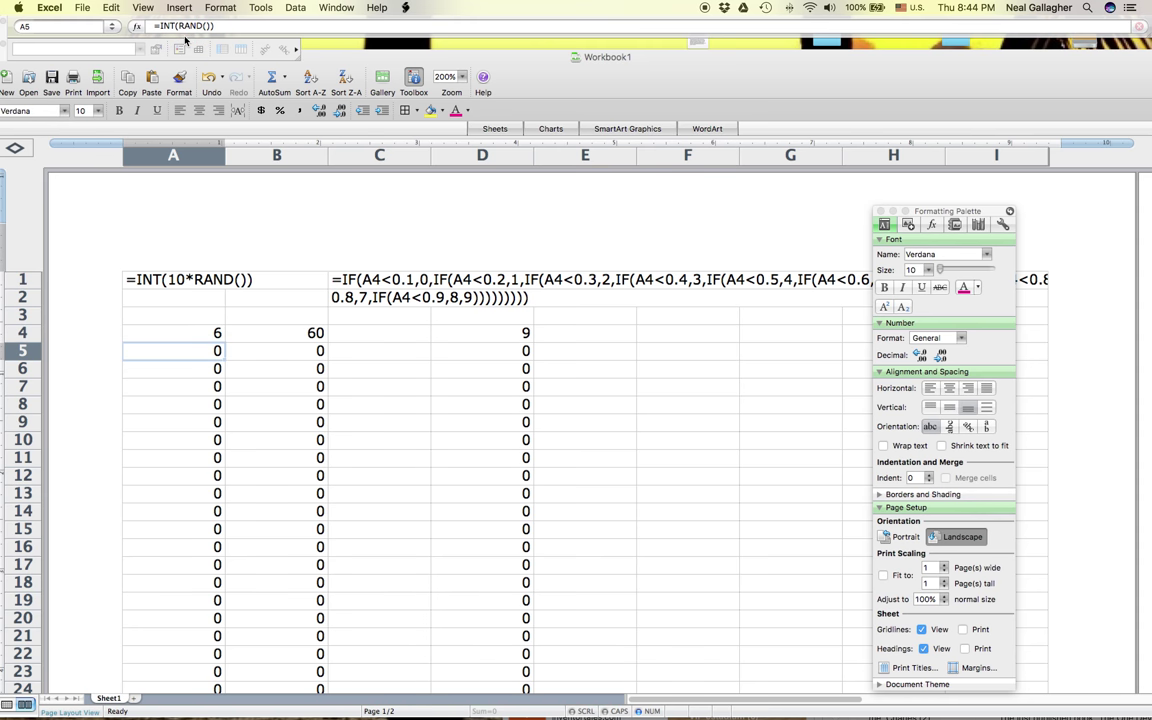
pyautogui.click(207, 333)
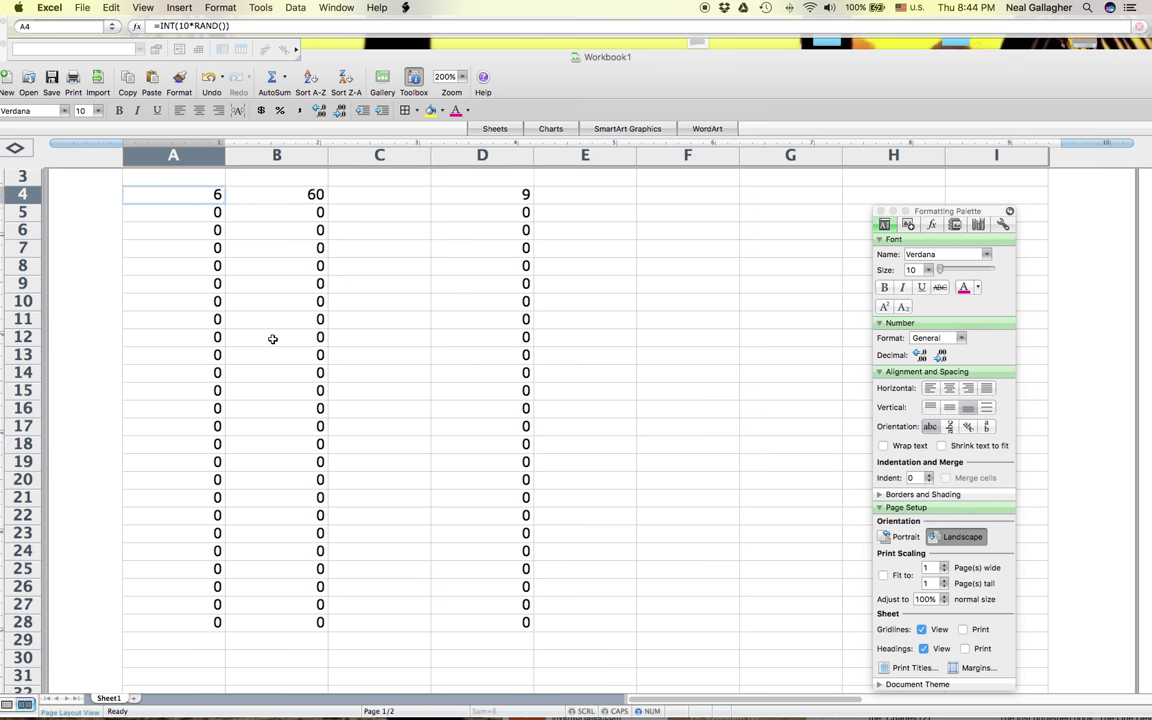
pyautogui.scroll(-3, 278, 337)
pyautogui.moveTo(226, 185); pyautogui.dragTo(222, 608)
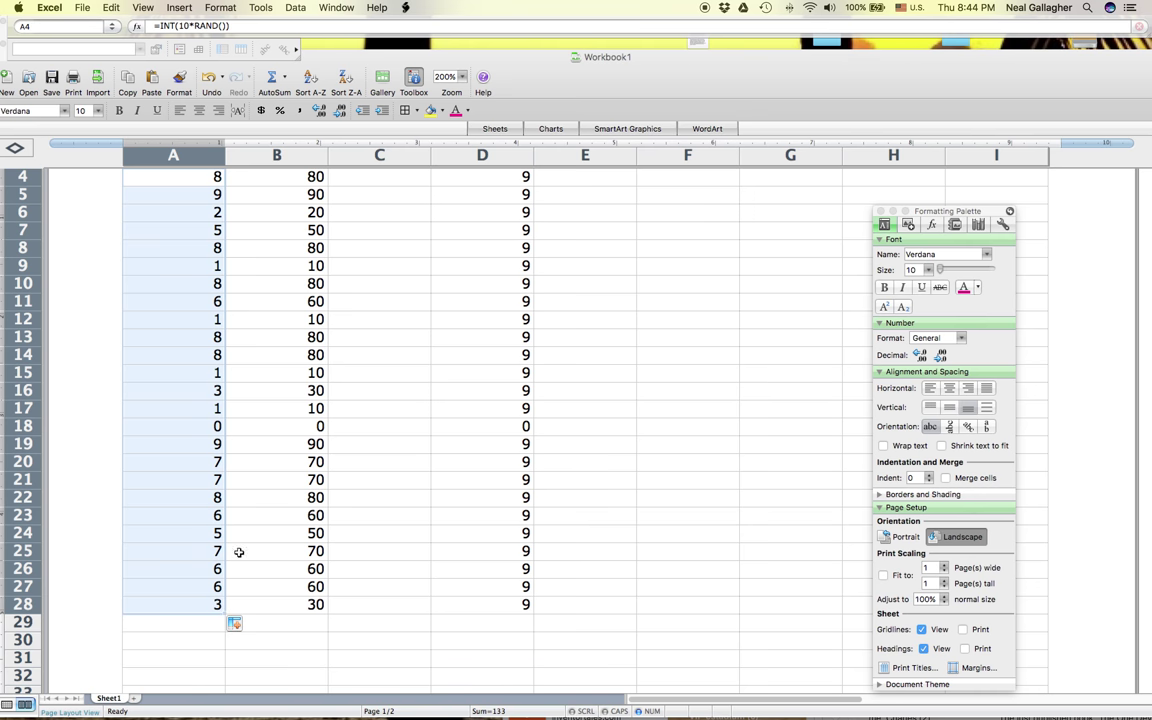
pyautogui.scroll(2, 243, 535)
pyautogui.hscroll(2, 243, 535)
pyautogui.hscroll(-2, 243, 535)
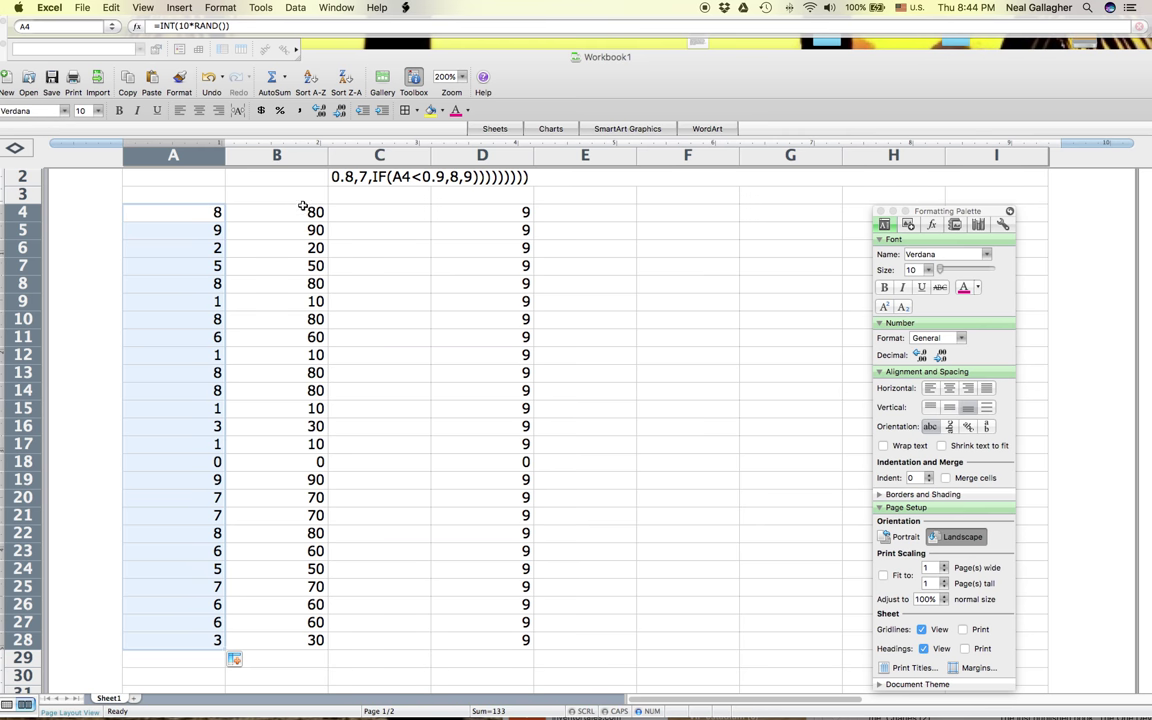
pyautogui.scroll(3, 298, 237)
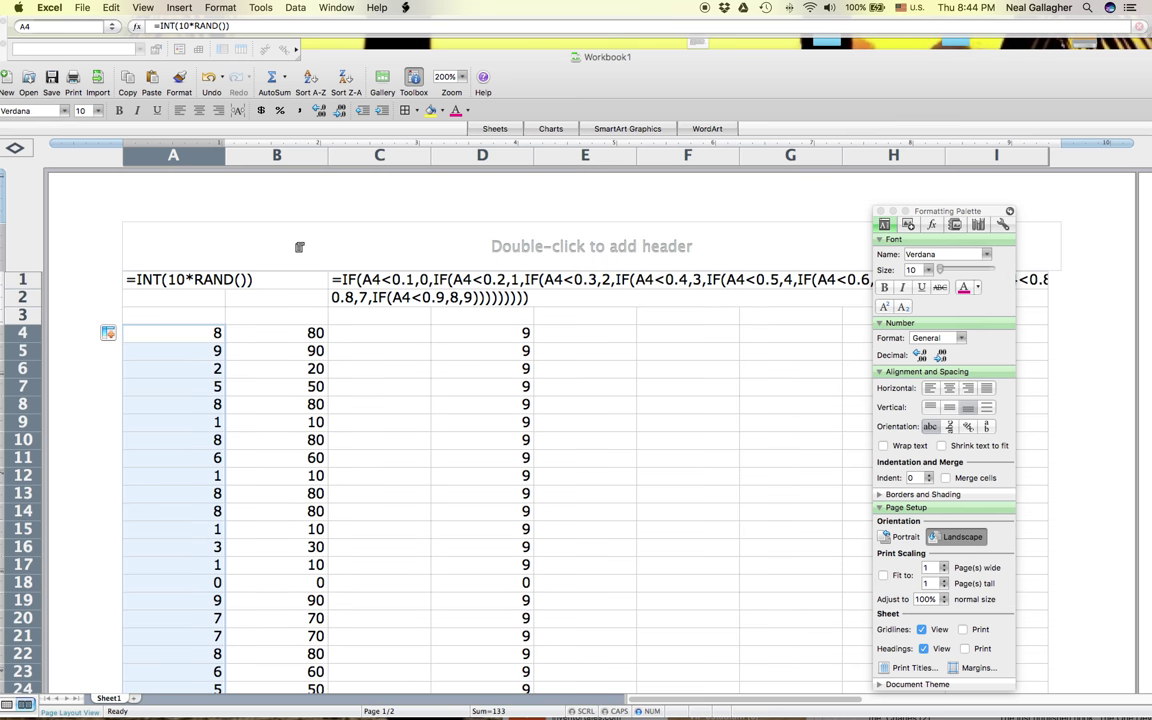
# - Remove INT from A4's formula, leaving =(10*RAND())
pyautogui.click(279, 334)
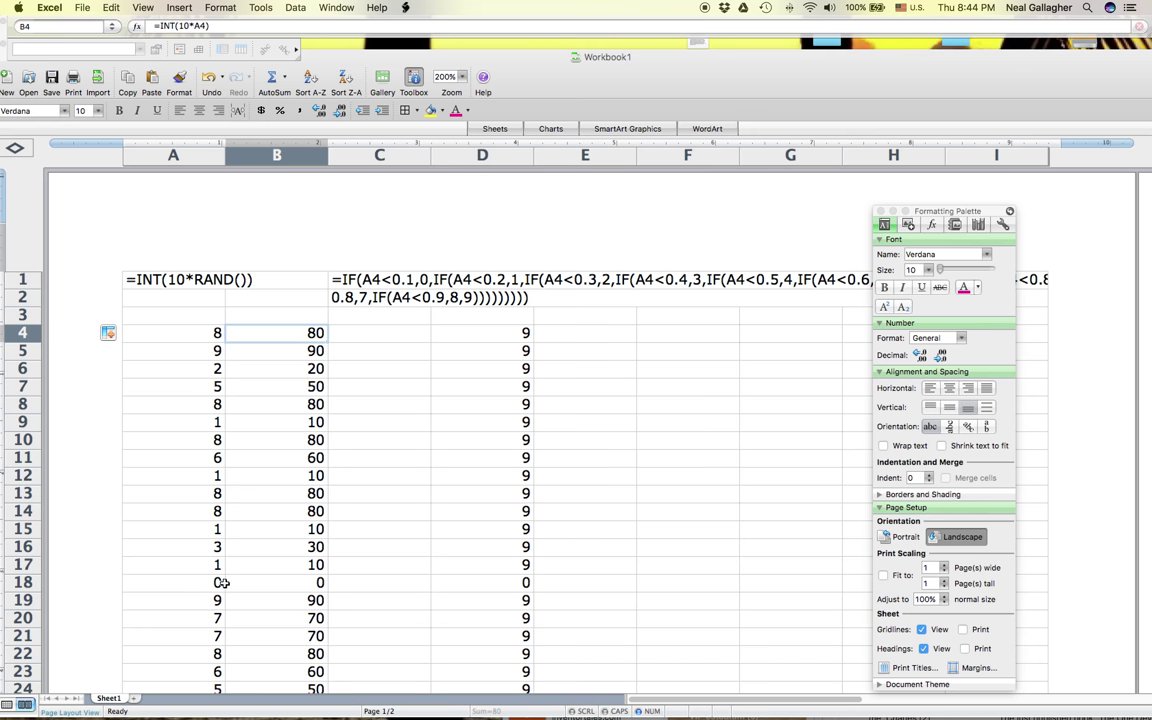
pyautogui.scroll(-2, 265, 522)
pyautogui.scroll(2, 265, 522)
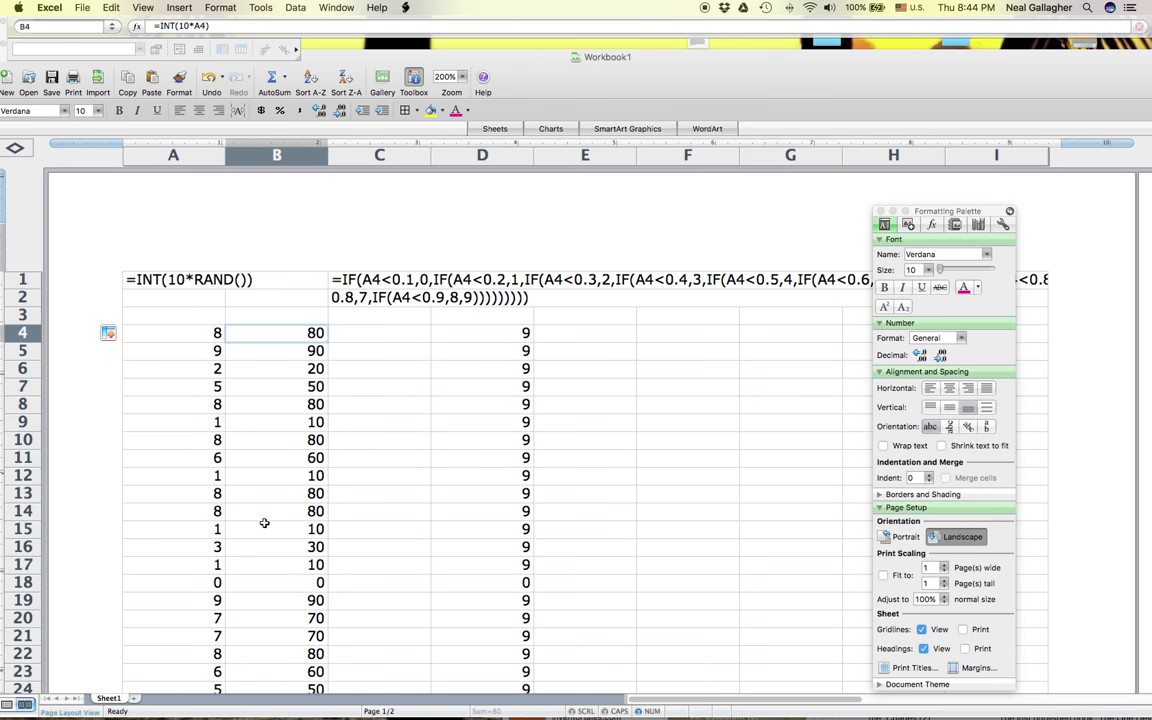
pyautogui.click(158, 330)
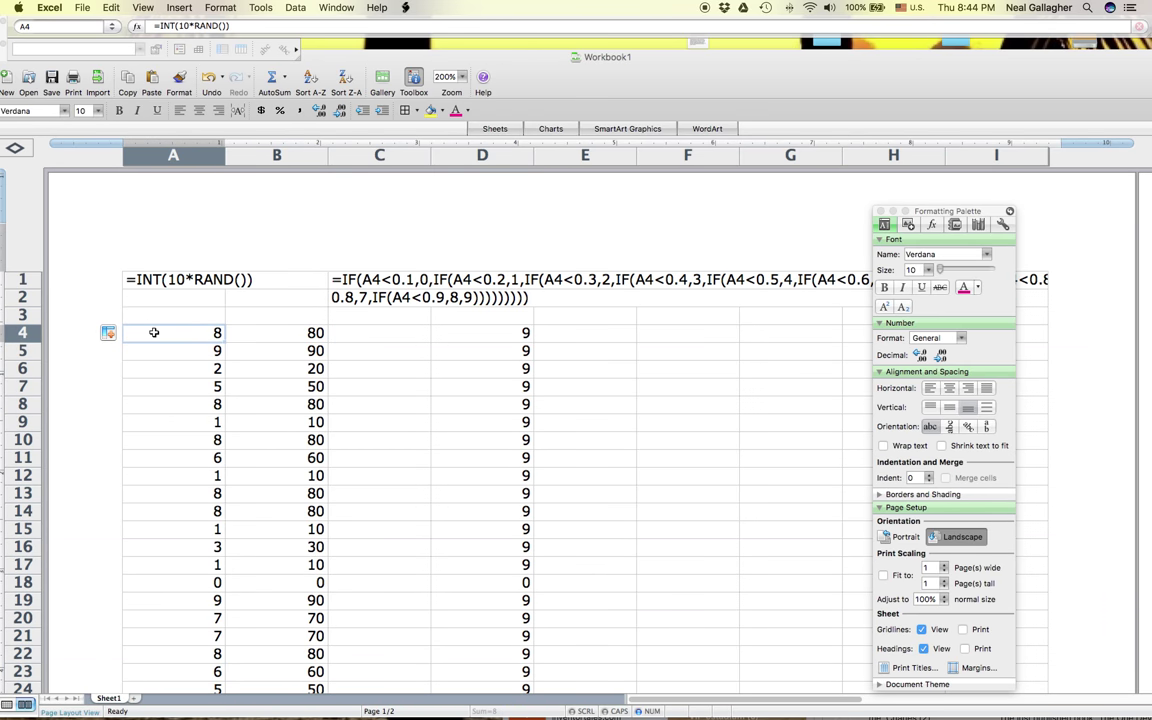
pyautogui.click(176, 27)
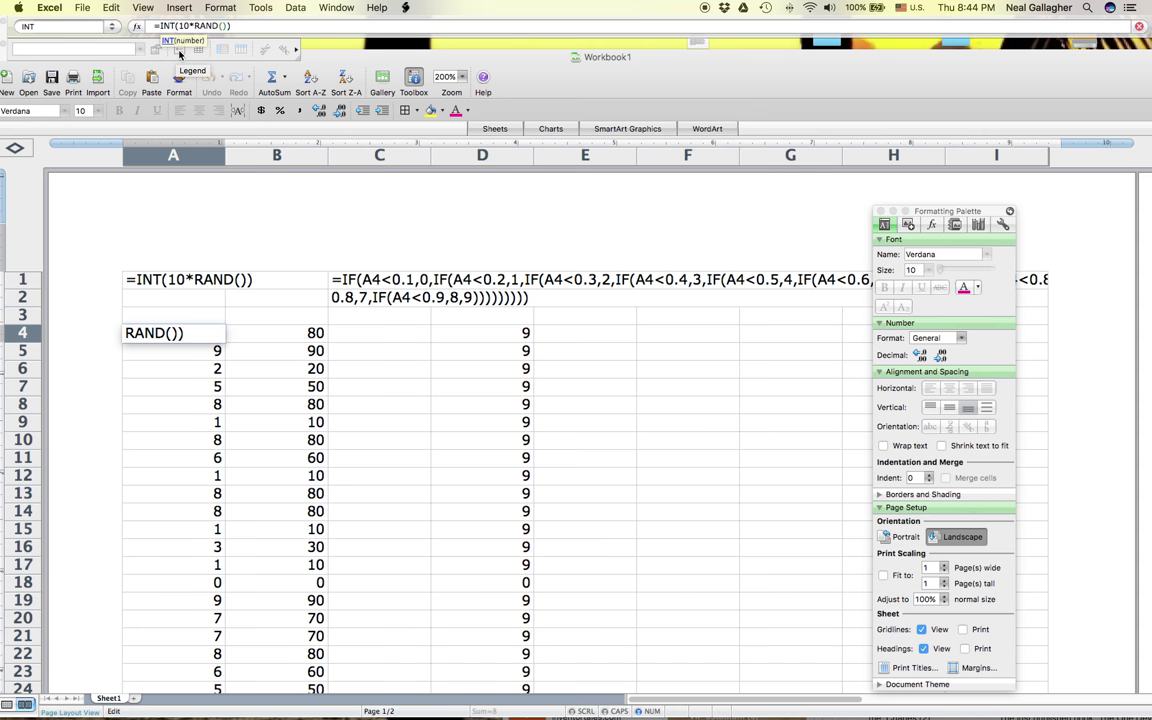
pyautogui.press('BackSpace')
pyautogui.press('BackSpace')
pyautogui.press('BackSpace')
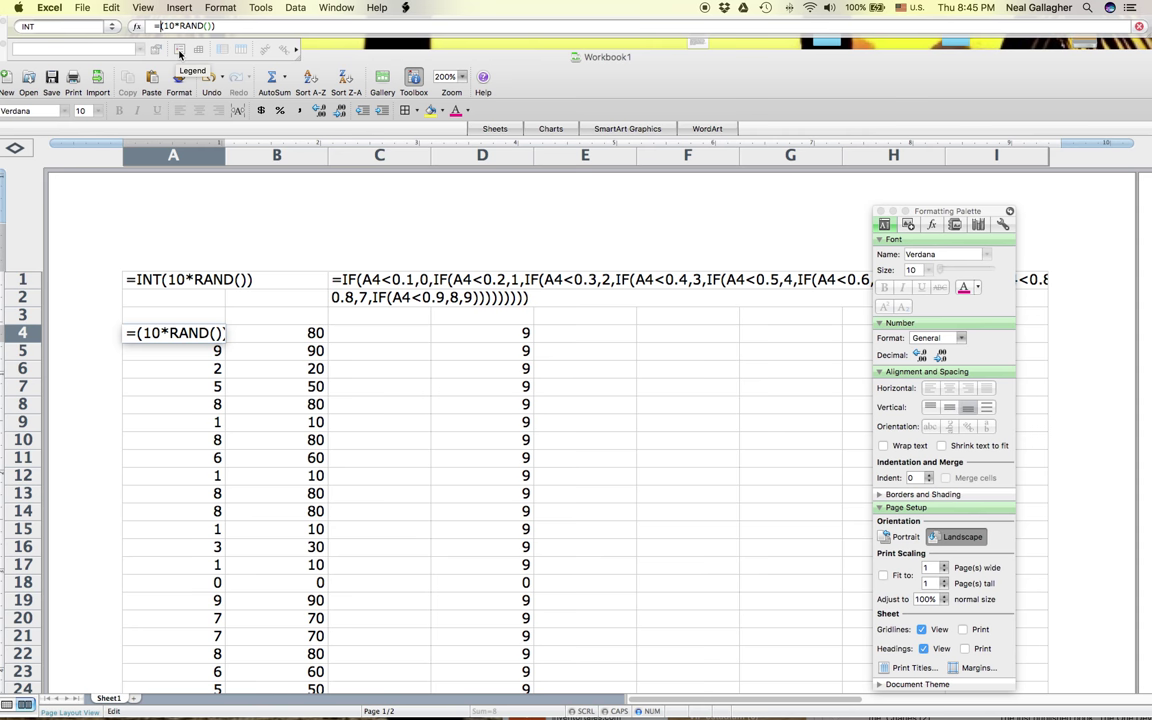
pyautogui.press('Return')
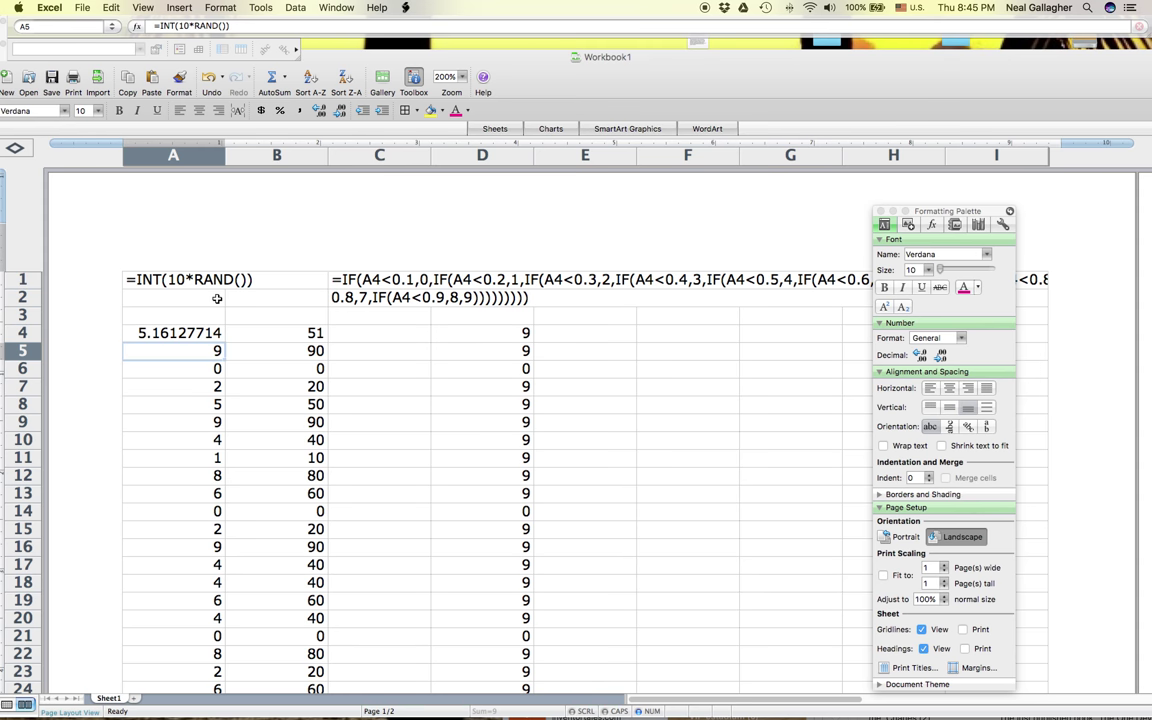
# - Edit A5's formula down to plain =RAND()
pyautogui.click(194, 26)
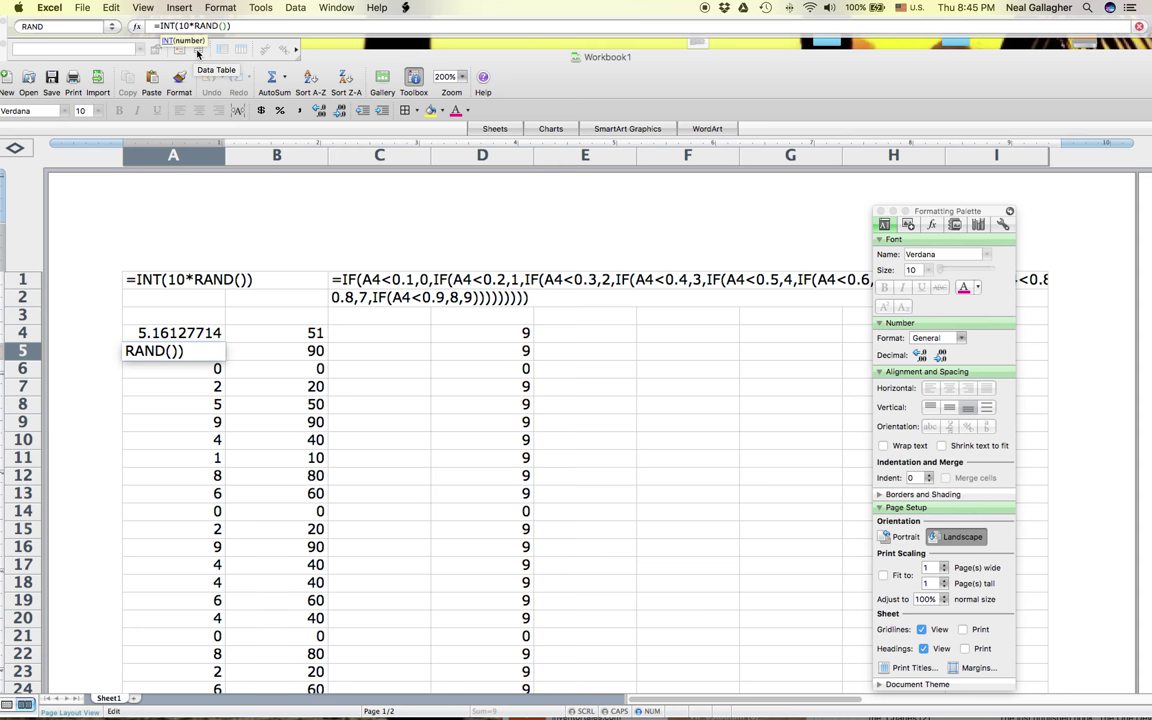
pyautogui.press('BackSpace')
pyautogui.press('BackSpace')
pyautogui.press('BackSpace')
pyautogui.press('BackSpace')
pyautogui.press('BackSpace')
pyautogui.press('BackSpace')
pyautogui.press('BackSpace')
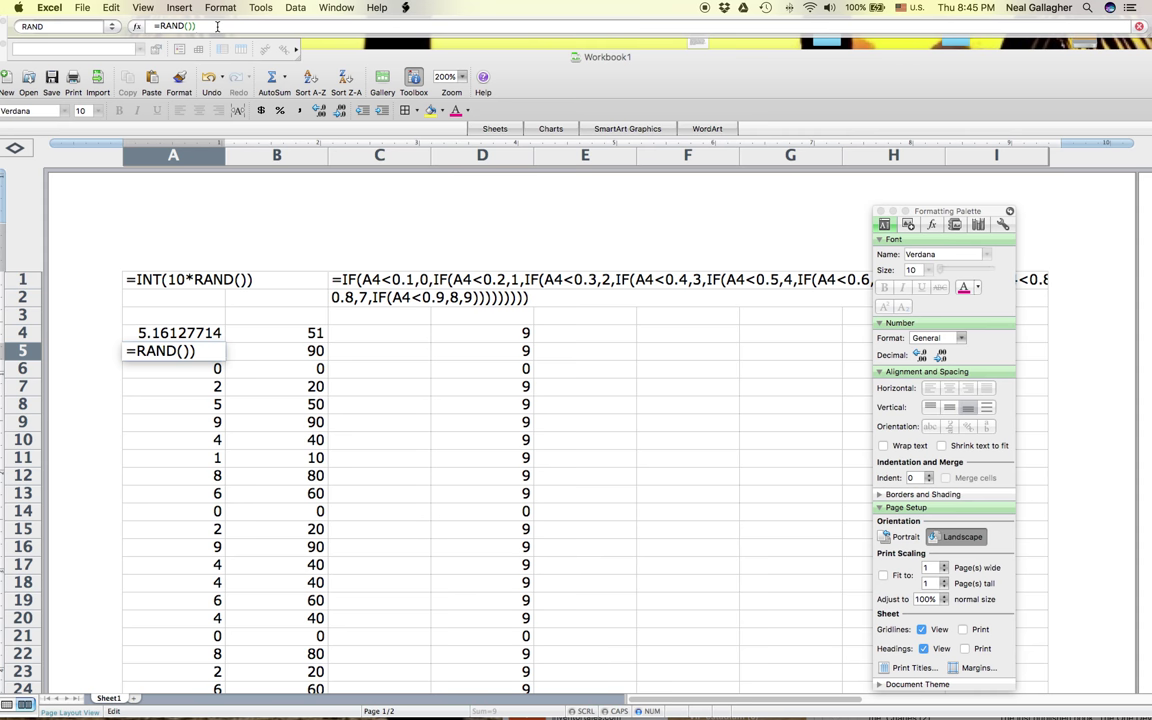
pyautogui.click(217, 27)
pyautogui.press('BackSpace')
pyautogui.press('Return')
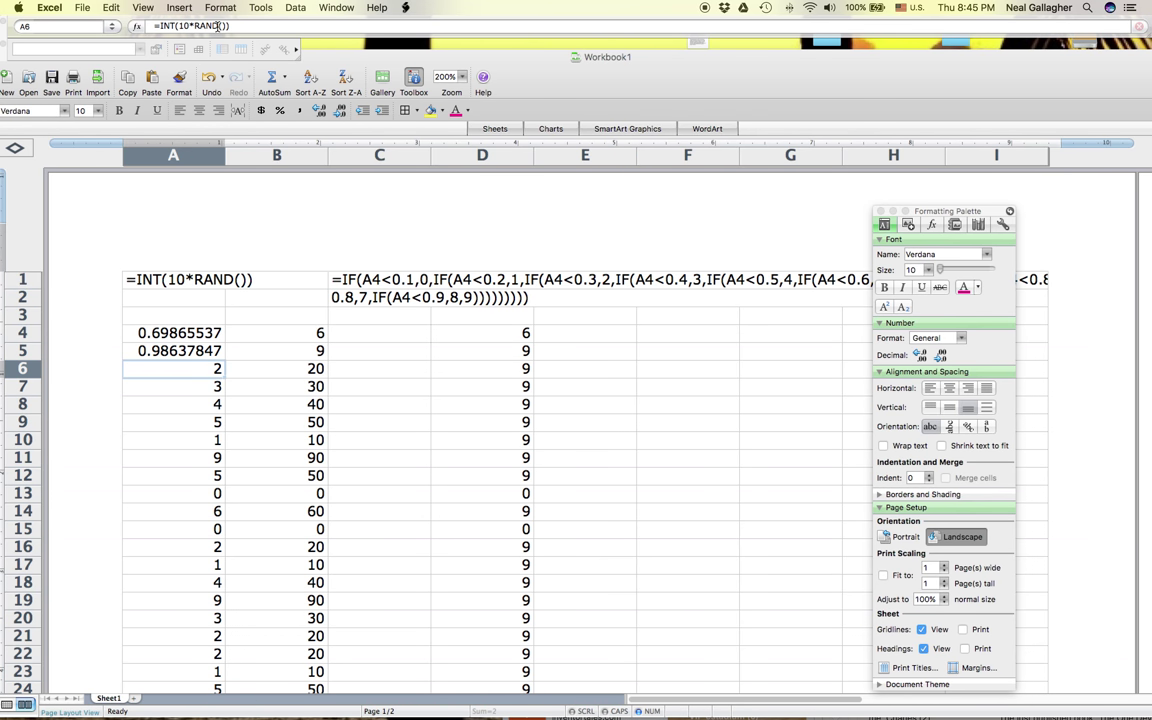
# - Fill A4's =(10*RAND()) formula down column A to row 28
pyautogui.click(175, 333)
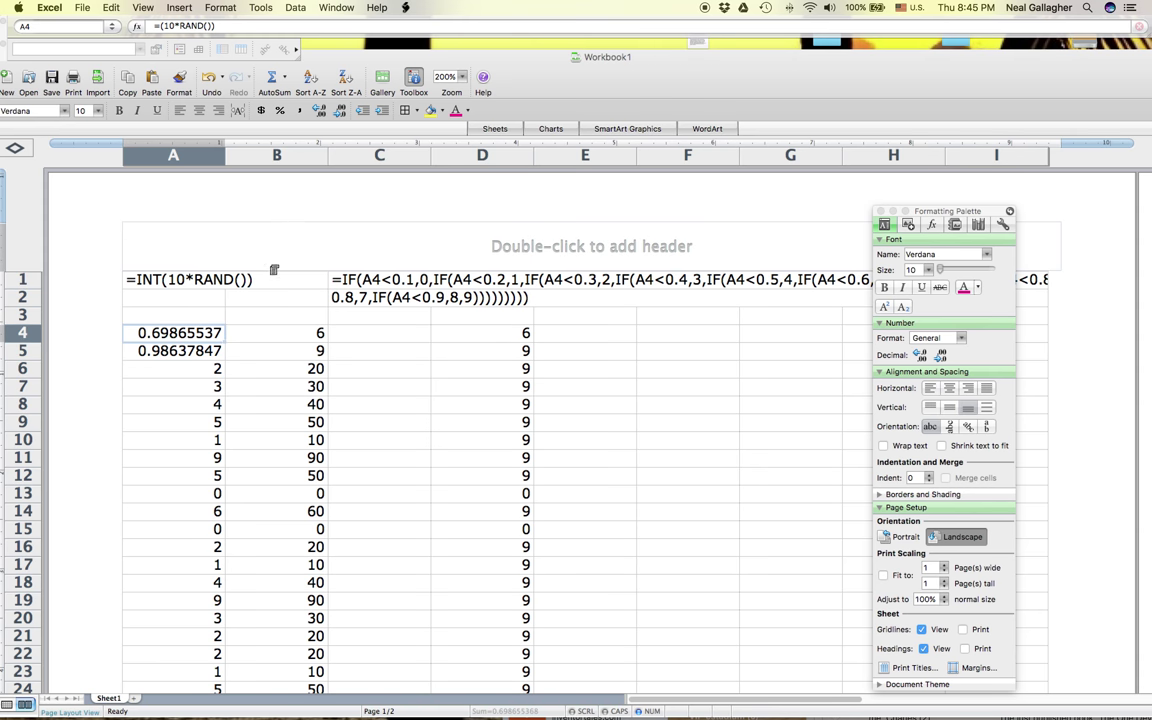
pyautogui.moveTo(218, 354); pyautogui.dragTo(242, 594)
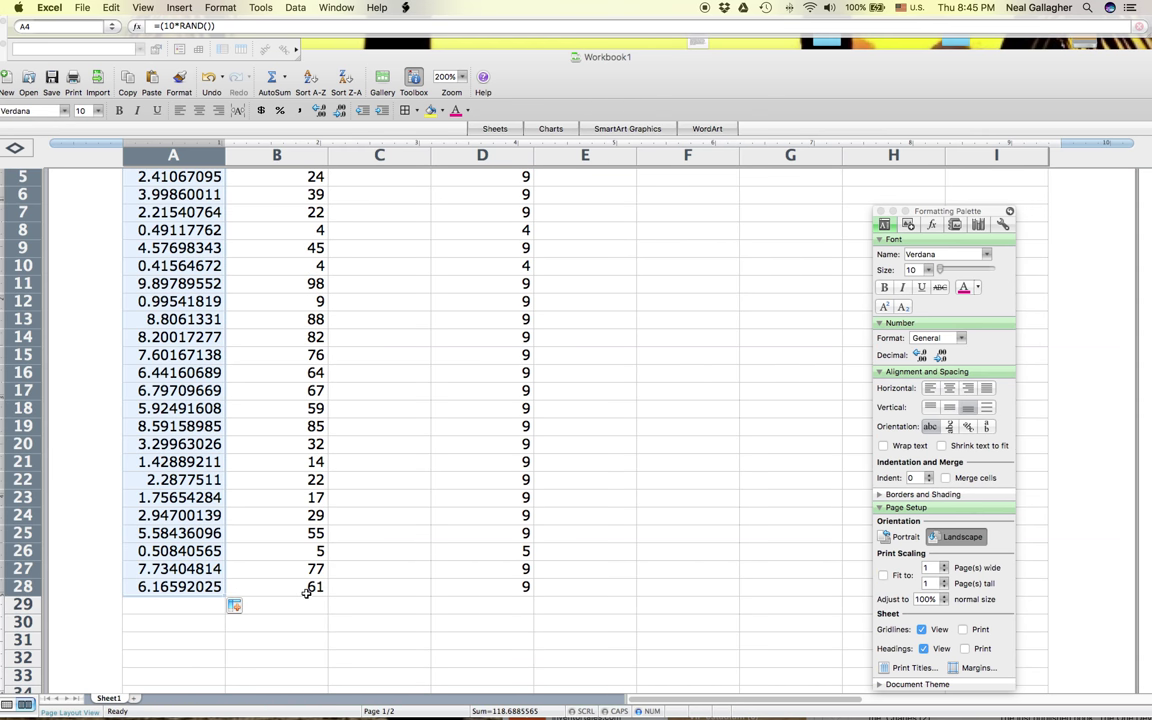
pyautogui.scroll(5, 306, 593)
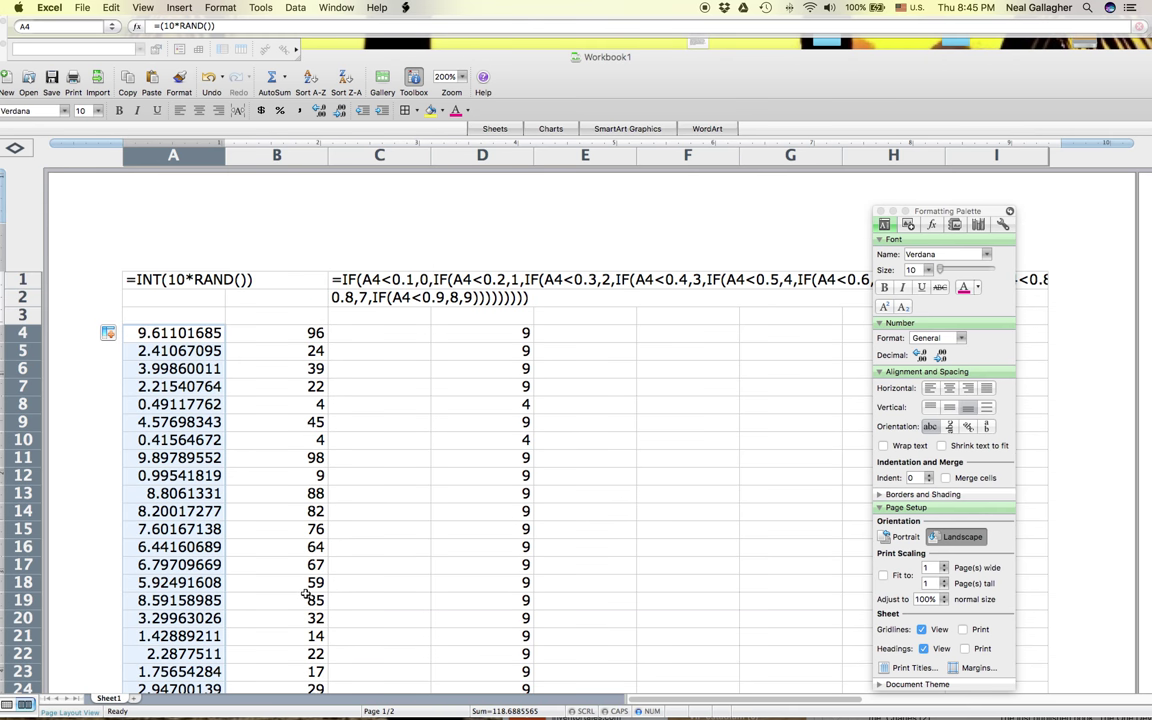
pyautogui.scroll(-3, 306, 594)
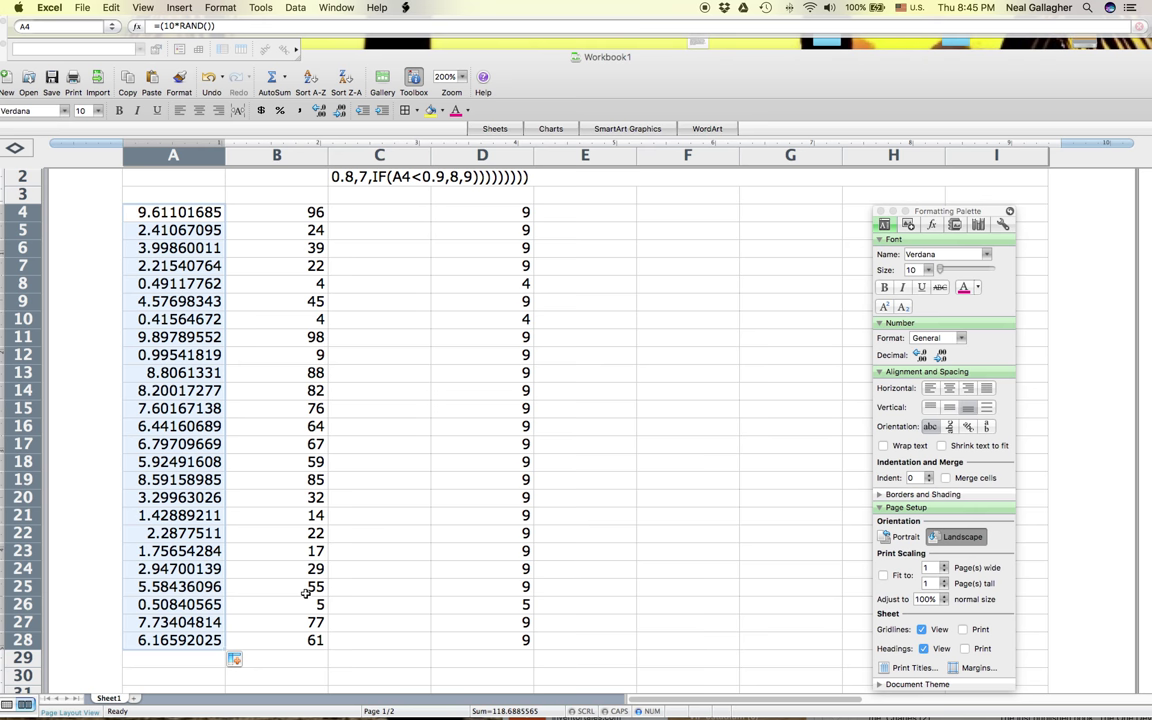
pyautogui.click(178, 25)
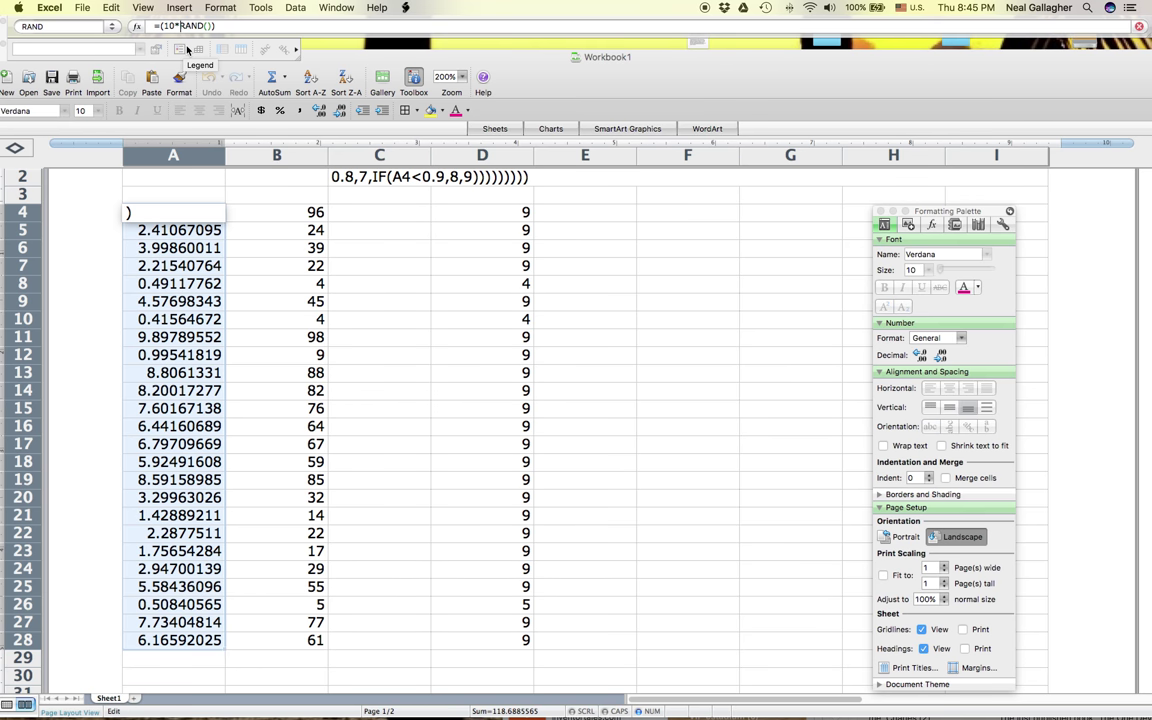
# - Delete 10* so A4 reads =(RAND()), then fill it down through A28
pyautogui.press('BackSpace')
pyautogui.press('BackSpace')
pyautogui.press('BackSpace')
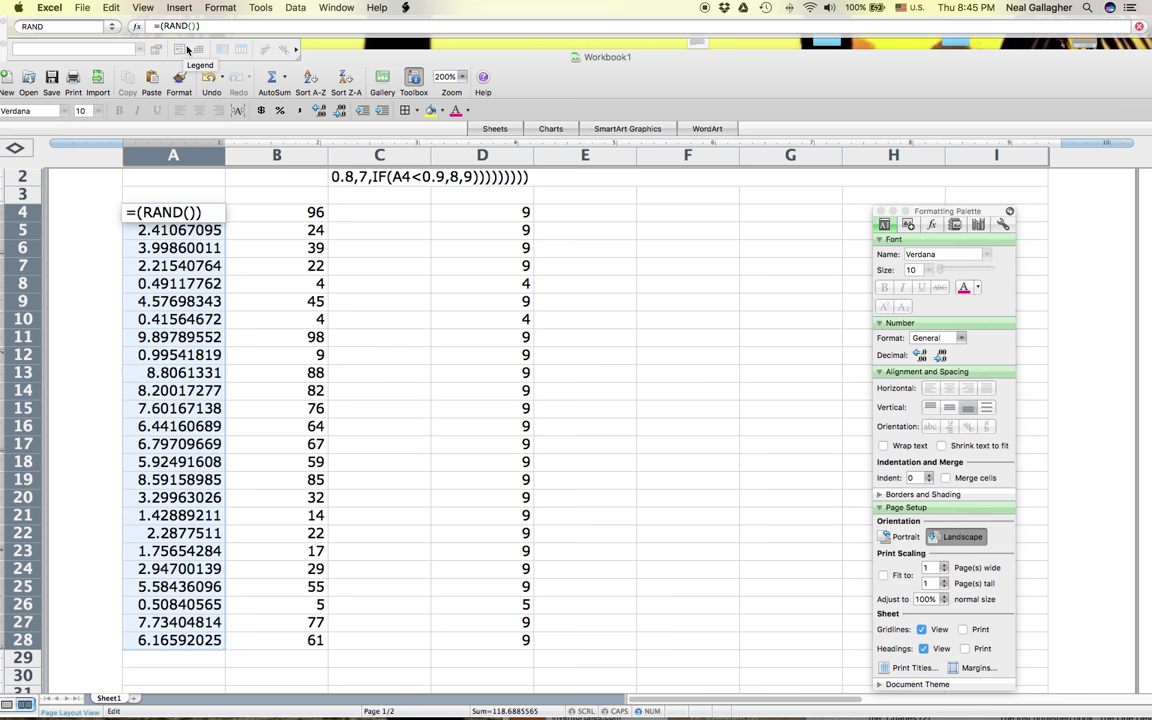
pyautogui.press('Return')
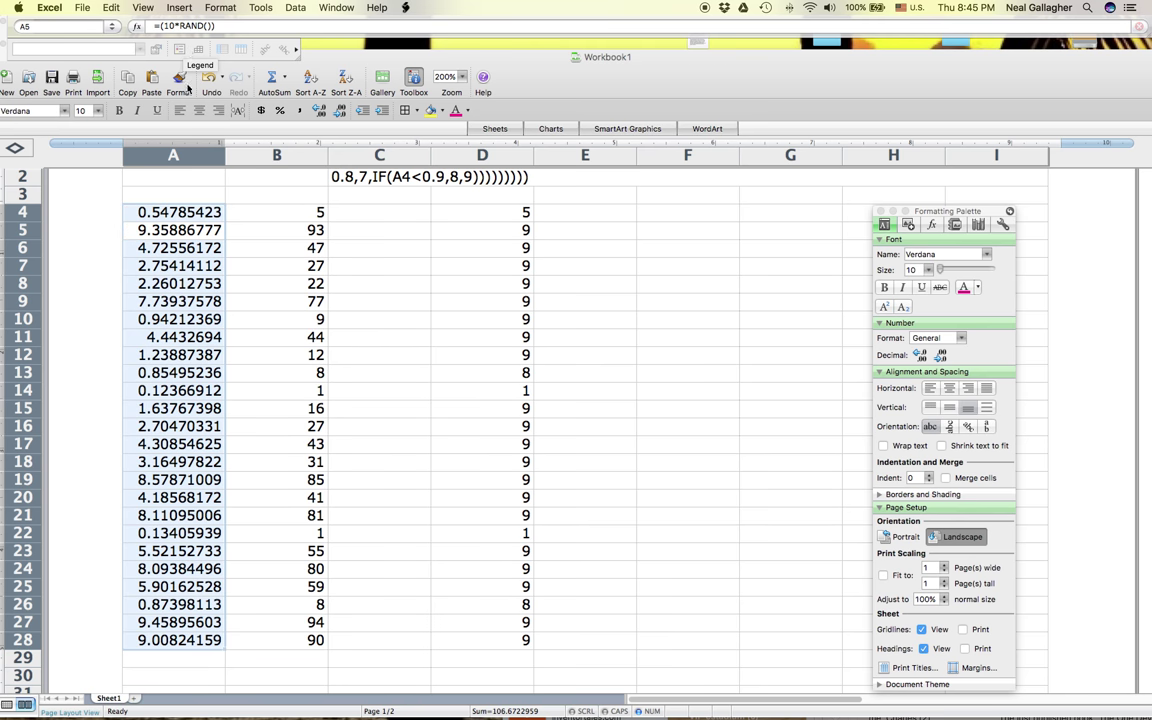
pyautogui.click(203, 212)
pyautogui.moveTo(224, 220); pyautogui.dragTo(225, 642)
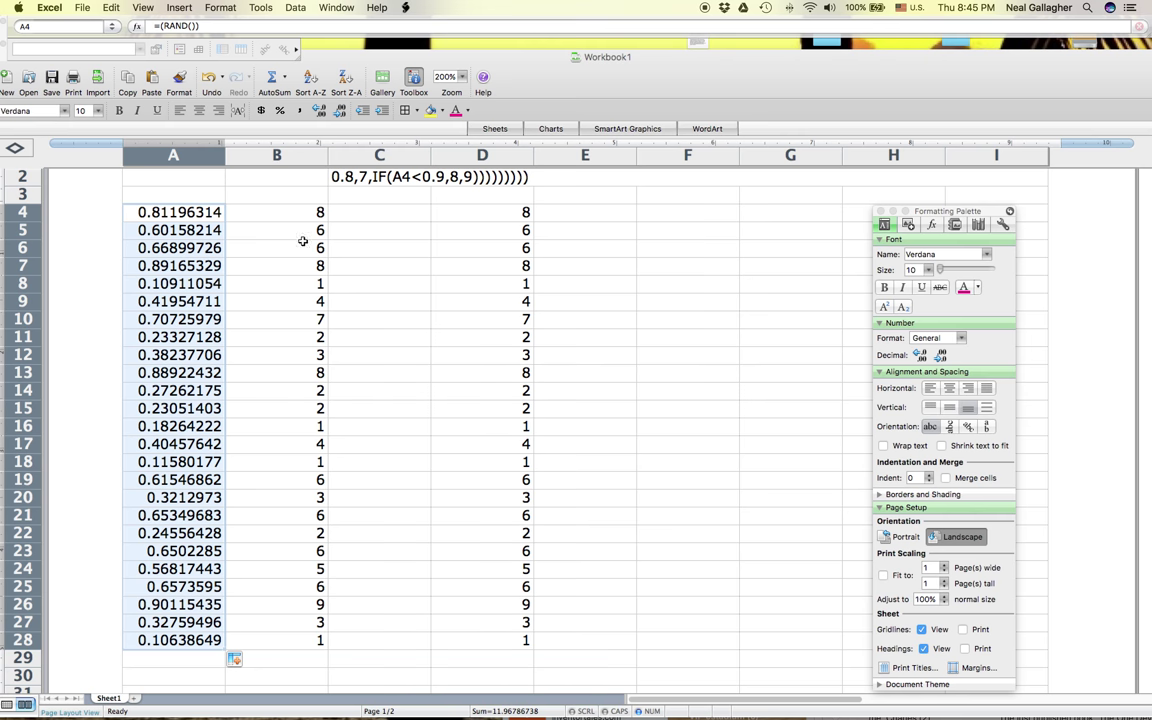
pyautogui.scroll(5, 260, 635)
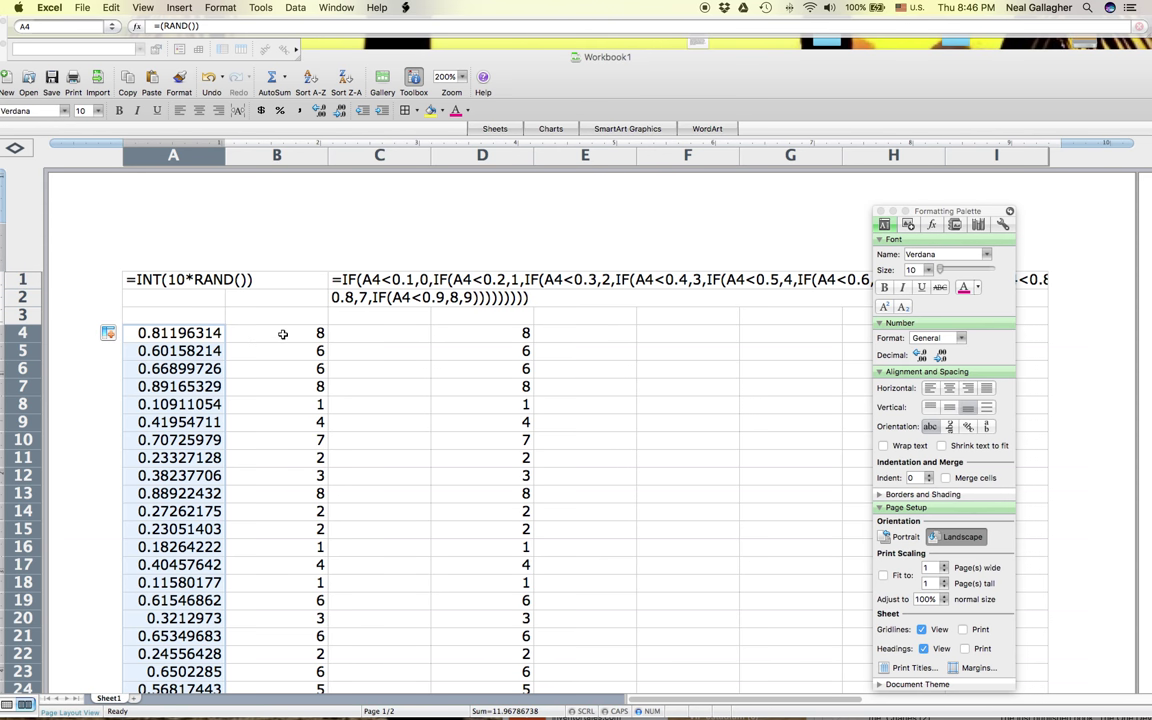
# - Move the Formatting Palette to the lower right, uncovering row 1, and inspect B4's =INT(10*A4) formula
pyautogui.moveTo(569, 57); pyautogui.dragTo(558, 56)
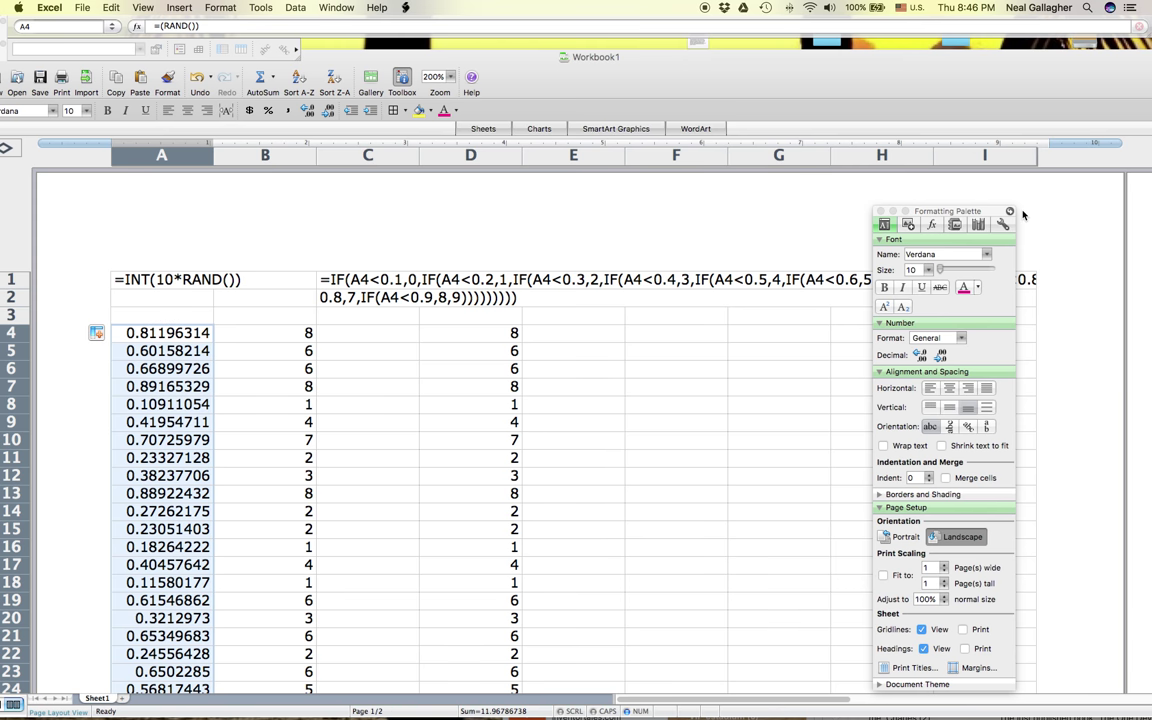
pyautogui.moveTo(979, 212); pyautogui.dragTo(1110, 342)
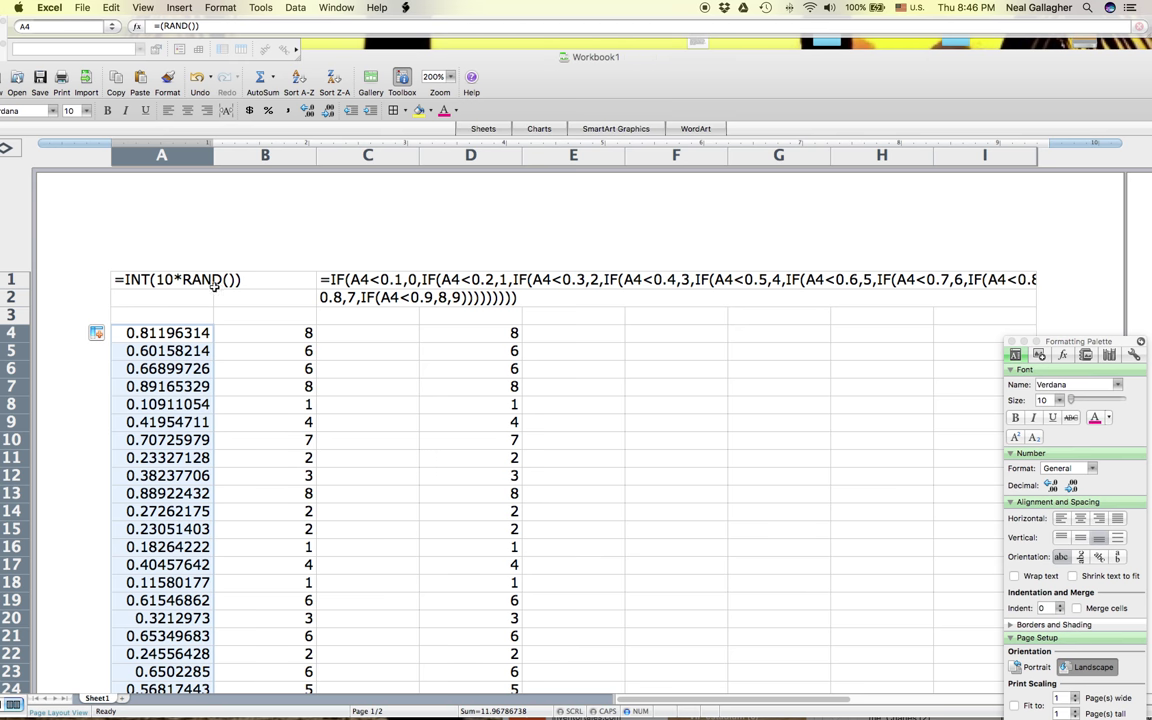
pyautogui.click(283, 332)
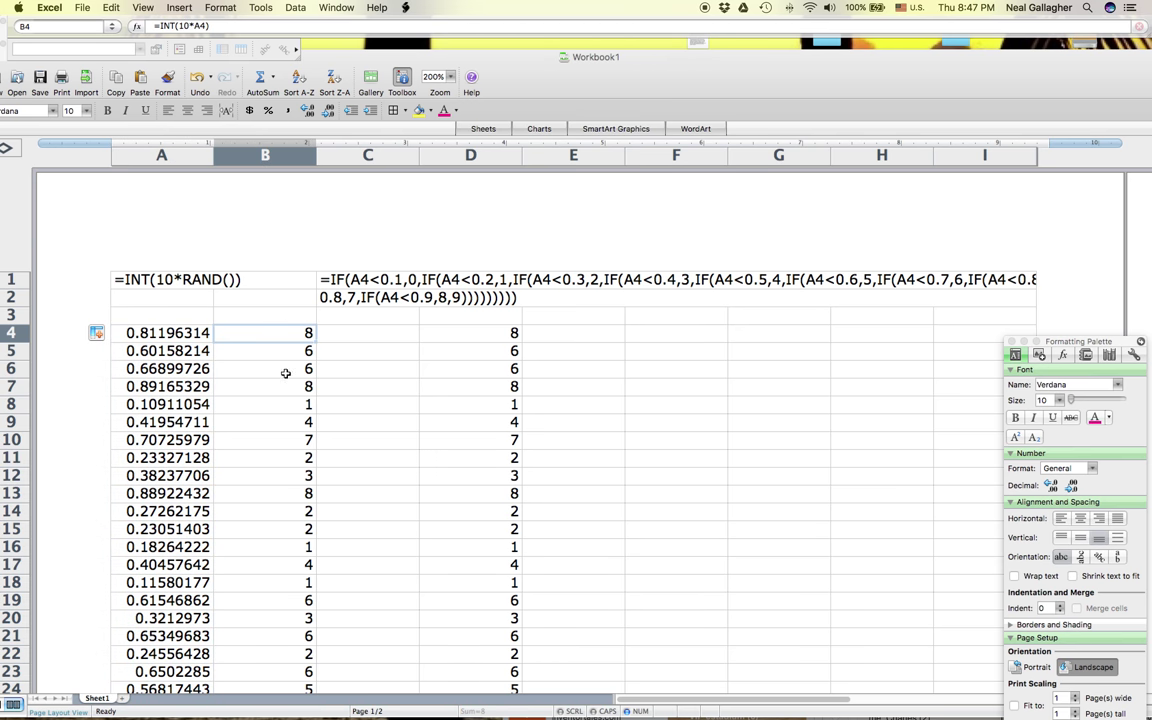